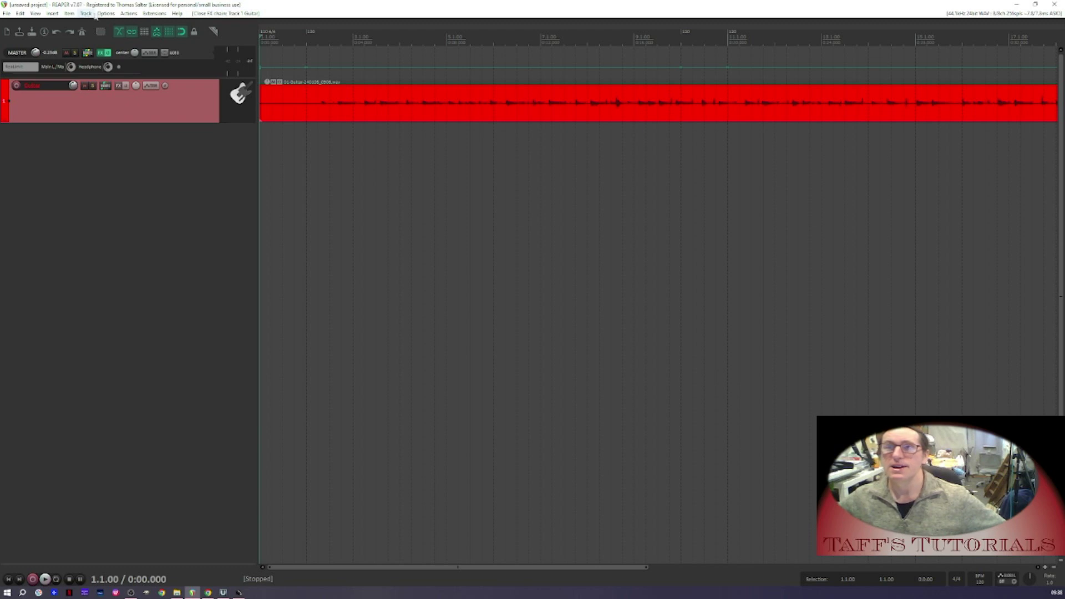
Open the audio device preferences and the Fast Track Ultra control panel
{"action": "left_click", "coordinate": [105, 13]}
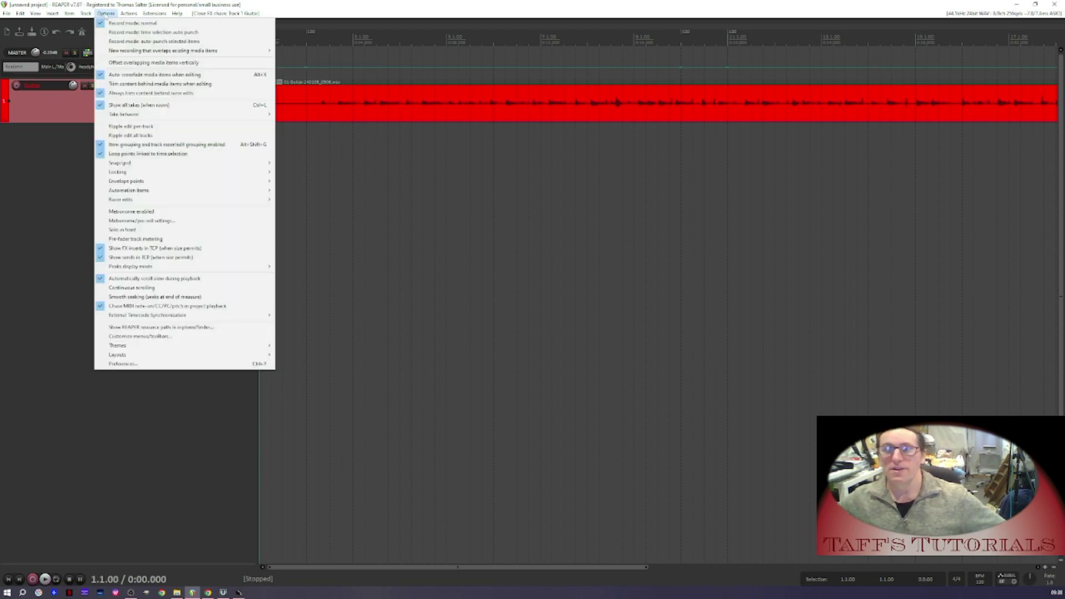
{"action": "left_click", "coordinate": [124, 365]}
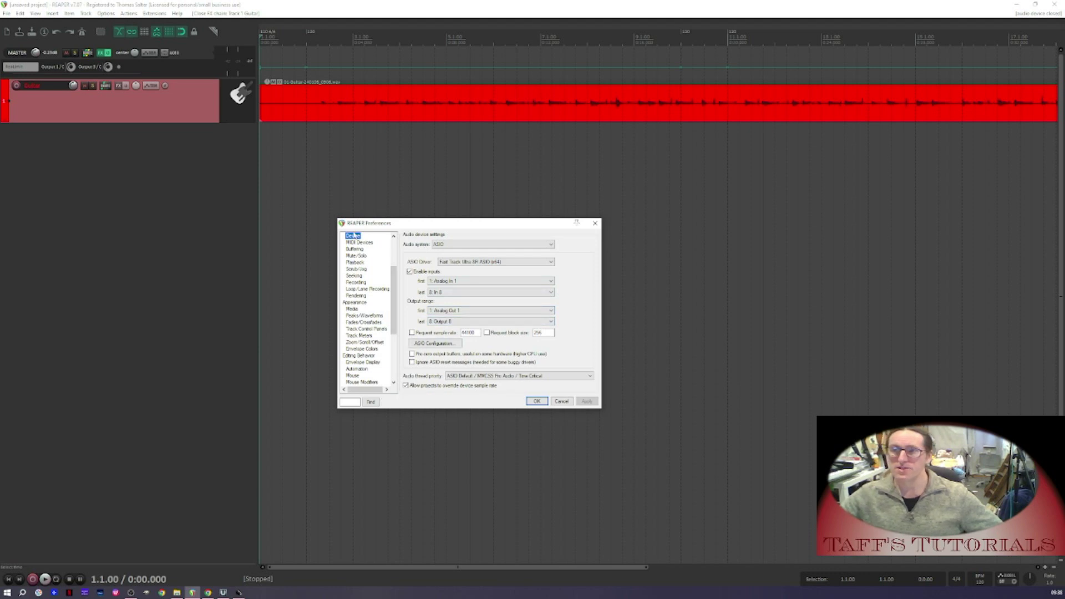
{"action": "left_click", "coordinate": [423, 344]}
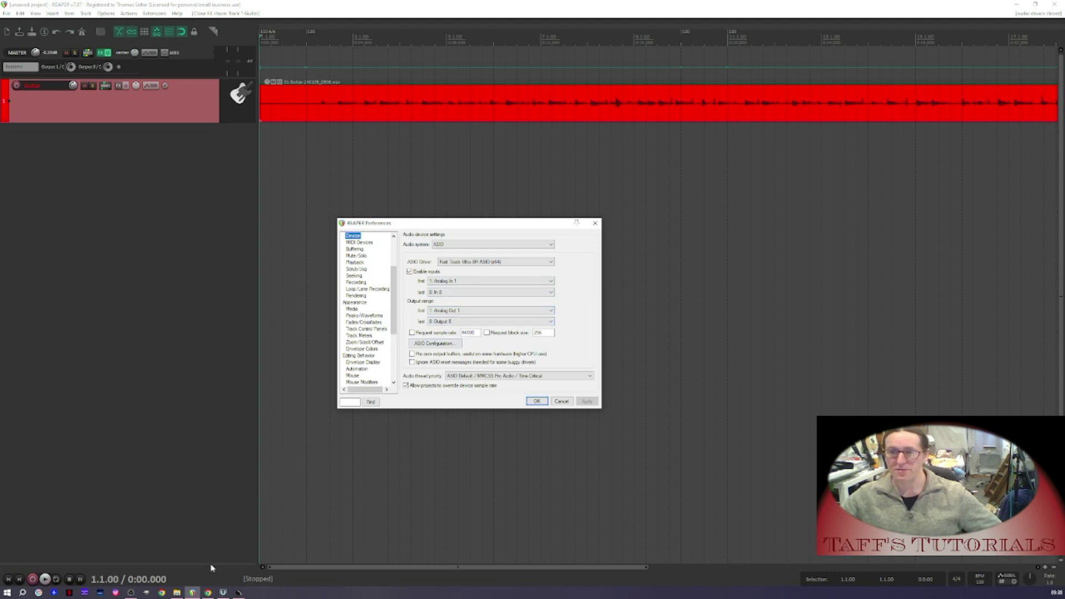
{"action": "left_click", "coordinate": [238, 593]}
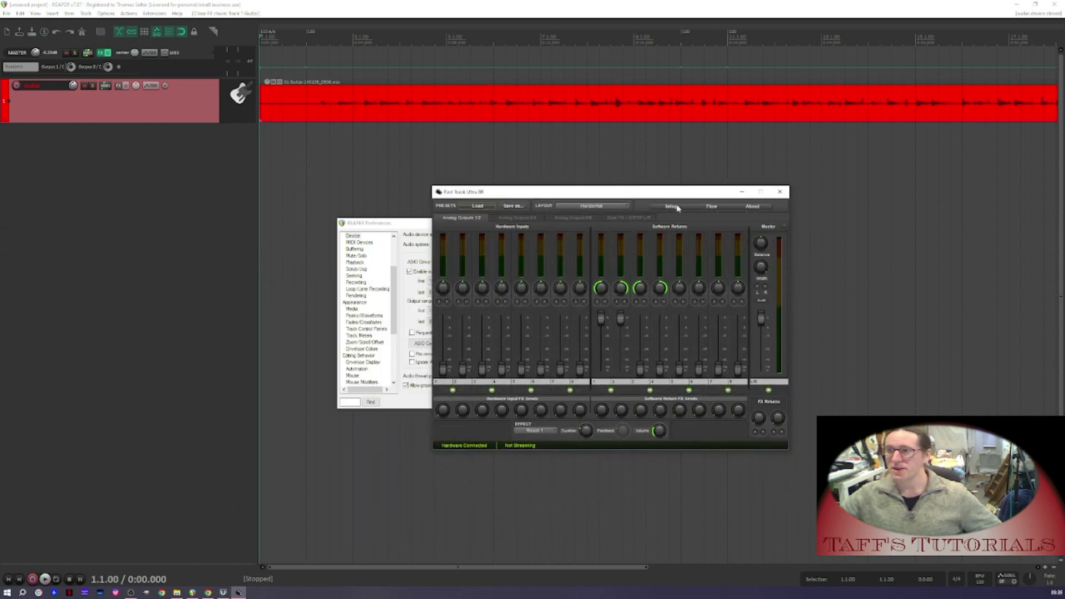
Set the interface sample rate to 44100 in the Fast Track Ultra setup, then close the panel and the preferences
{"action": "left_click", "coordinate": [677, 207]}
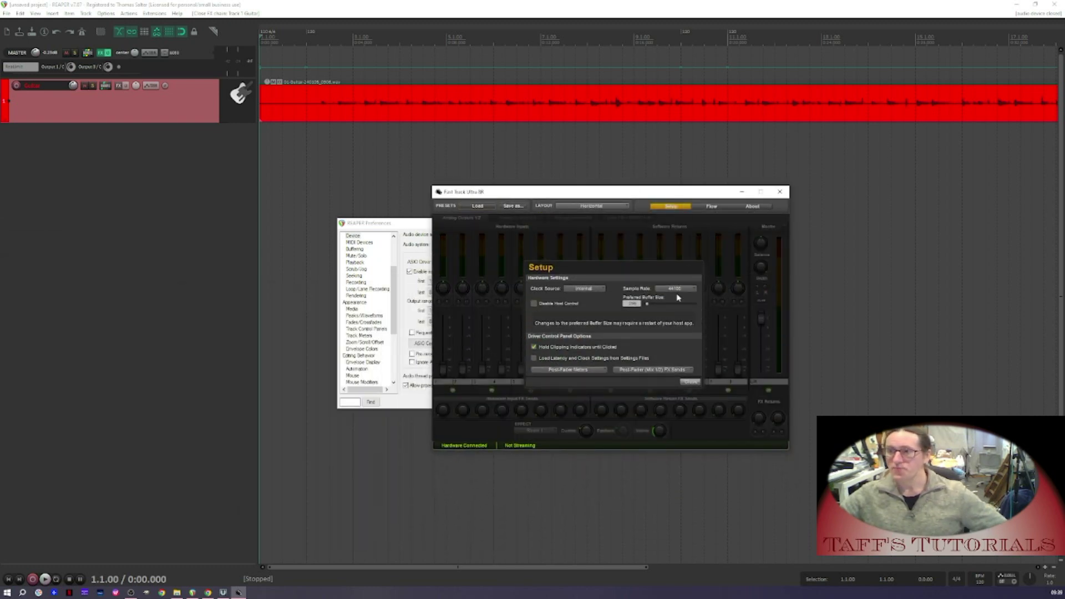
{"action": "left_click", "coordinate": [695, 290]}
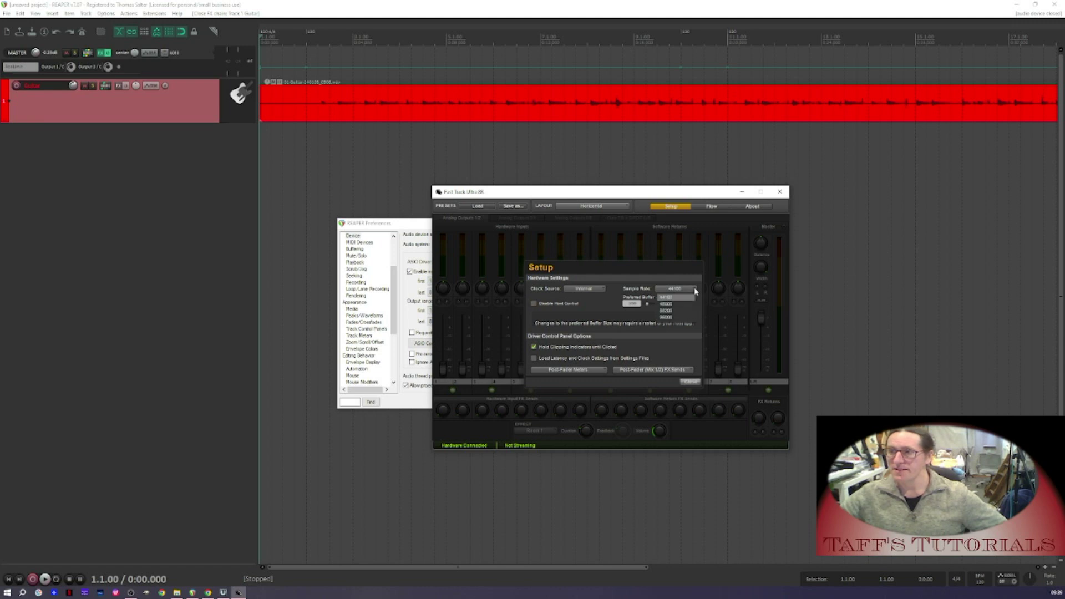
{"action": "left_click", "coordinate": [661, 297]}
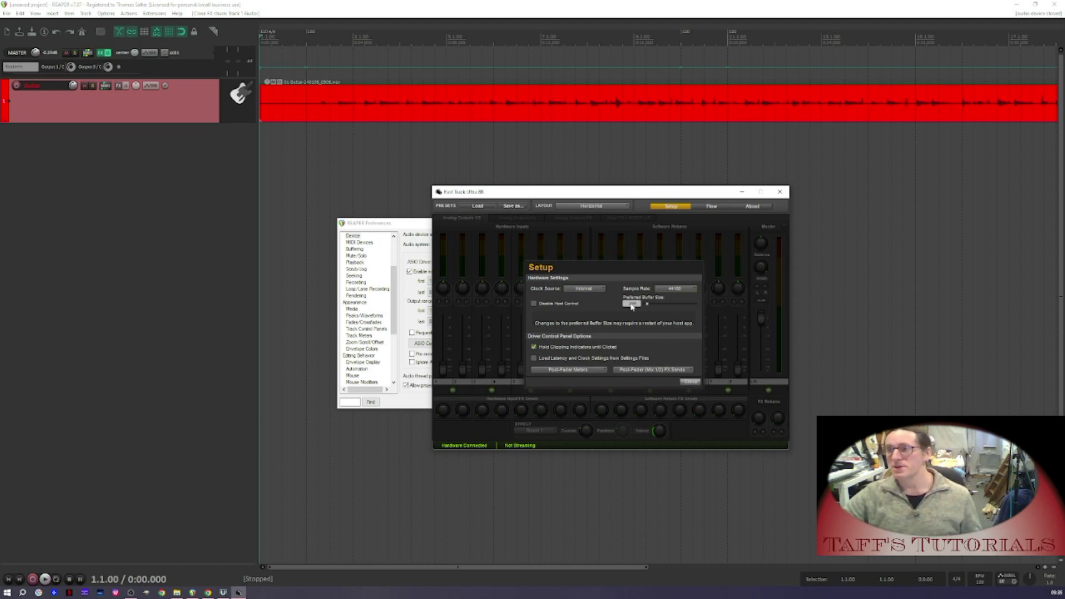
{"action": "left_click", "coordinate": [689, 382]}
{"action": "left_click", "coordinate": [780, 192]}
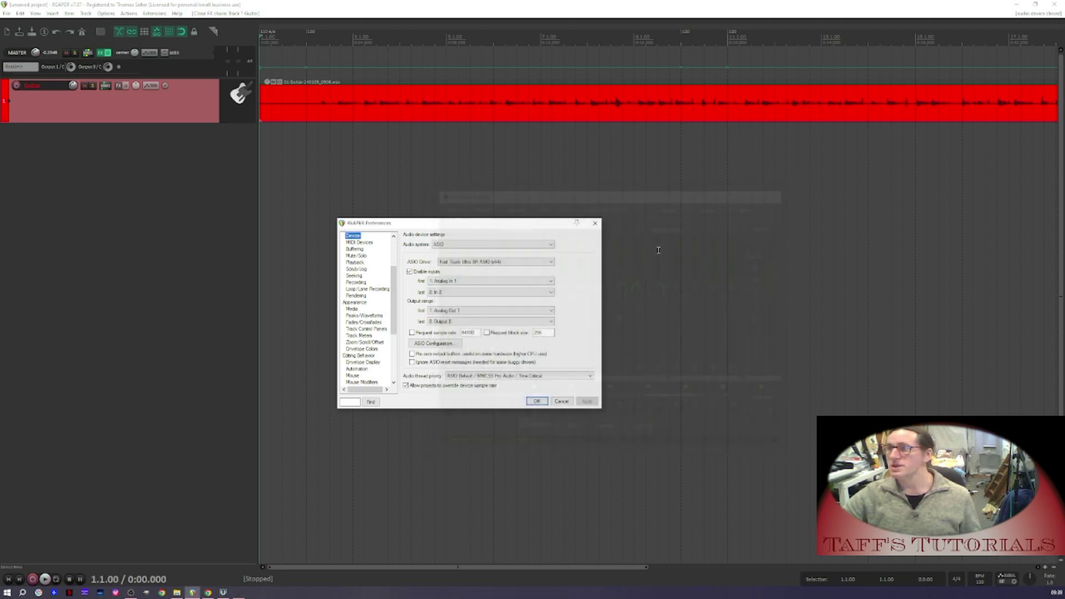
{"action": "left_click", "coordinate": [536, 401]}
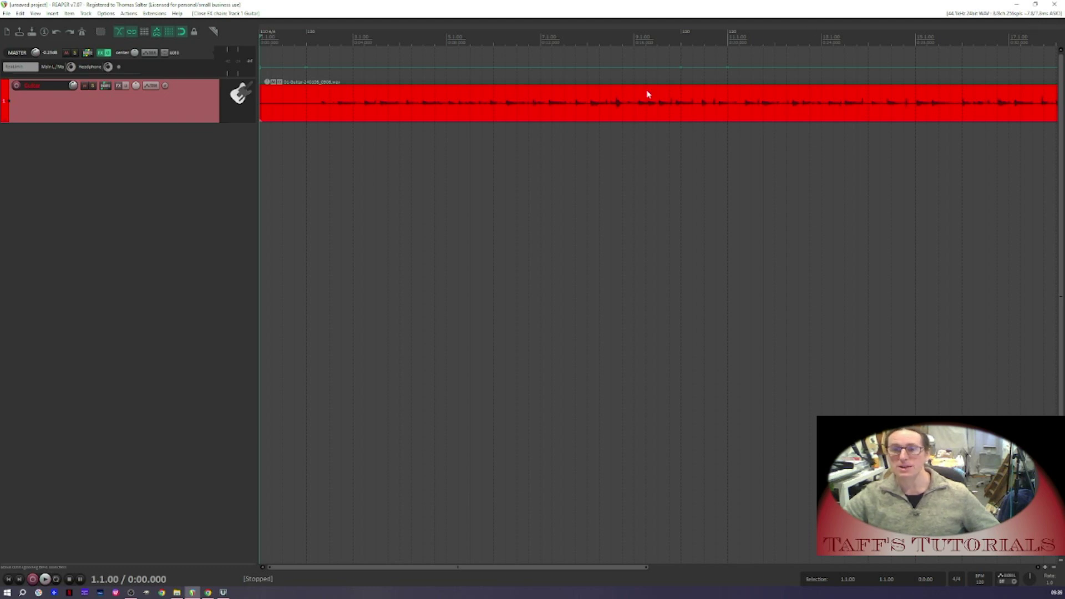
Check the buffer settings in the UMC control panel and close it
{"action": "left_click", "coordinate": [224, 593]}
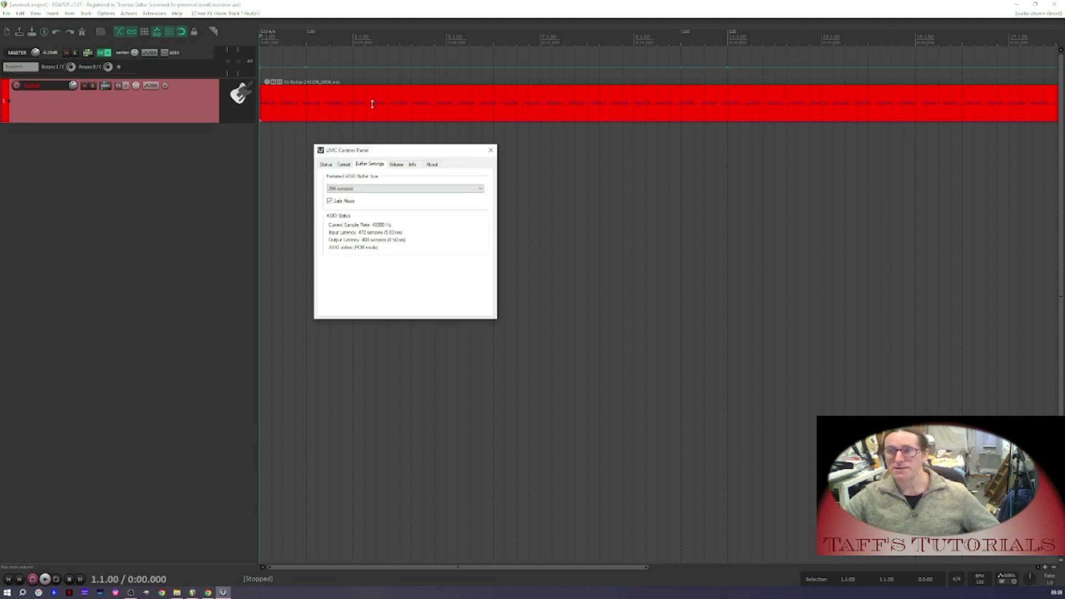
{"action": "left_click", "coordinate": [166, 223]}
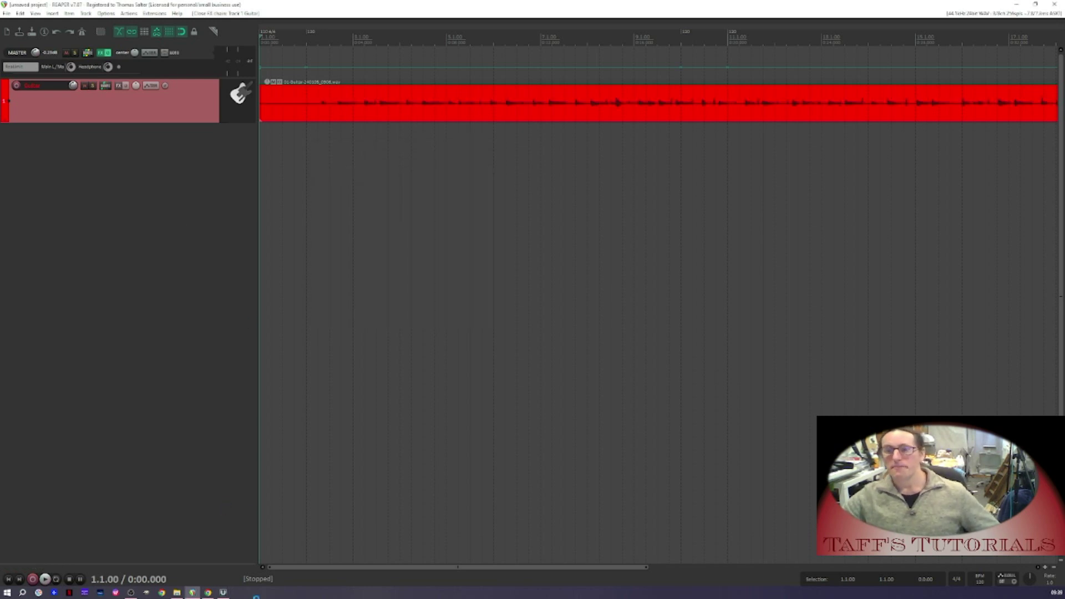
{"action": "left_click", "coordinate": [223, 593]}
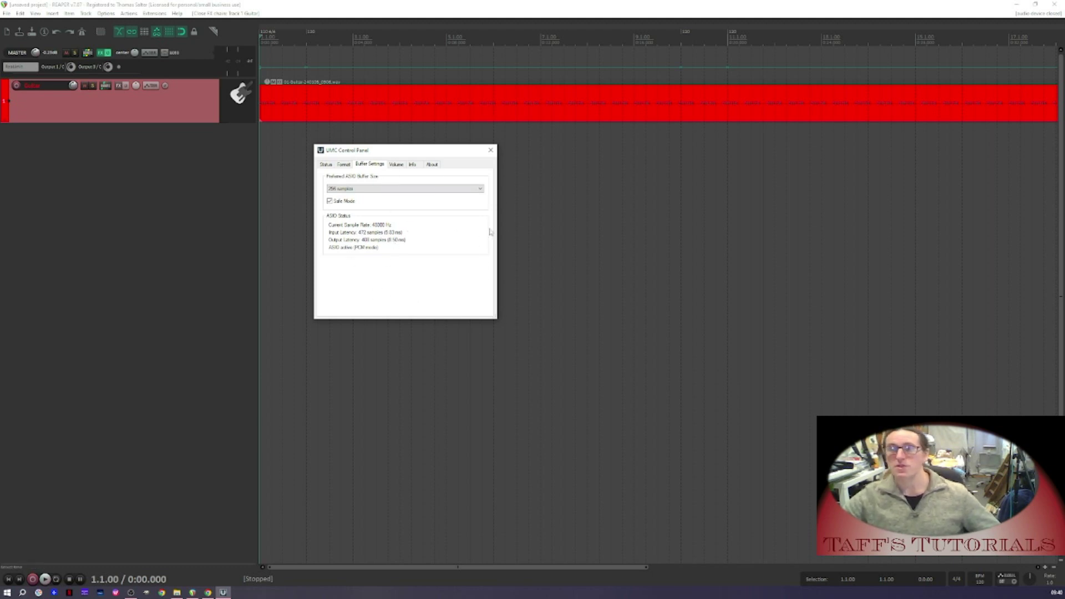
{"action": "left_click", "coordinate": [491, 151]}
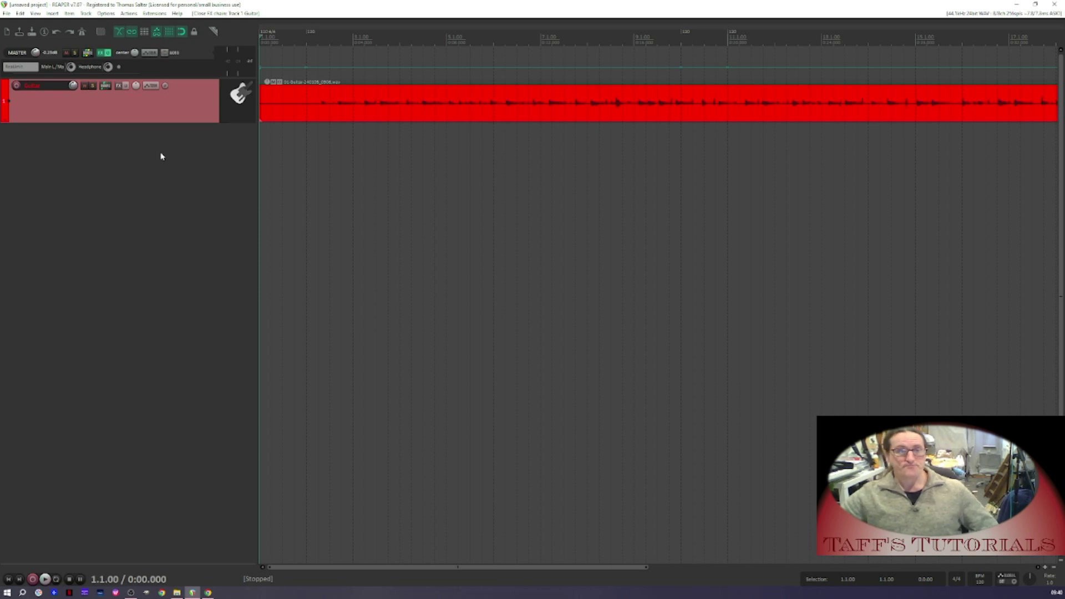
Insert a new track below the guitar track and name it Reamp
{"action": "double_click", "coordinate": [115, 151]}
{"action": "double_click", "coordinate": [45, 131]}
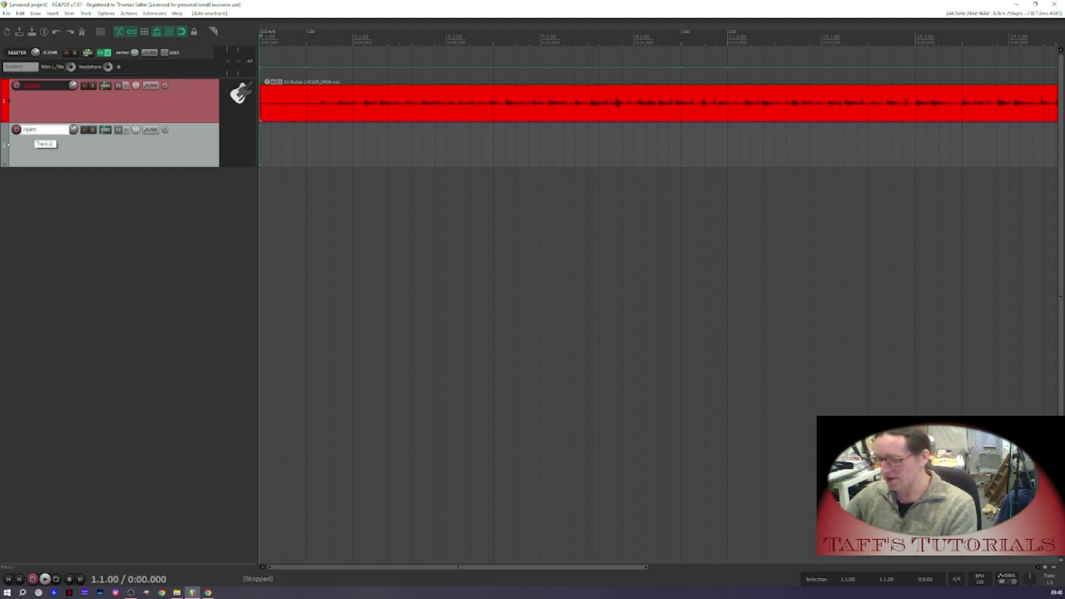
Play back the guitar recording to listen to it, then stop and return to the start
{"action": "left_click", "coordinate": [318, 44]}
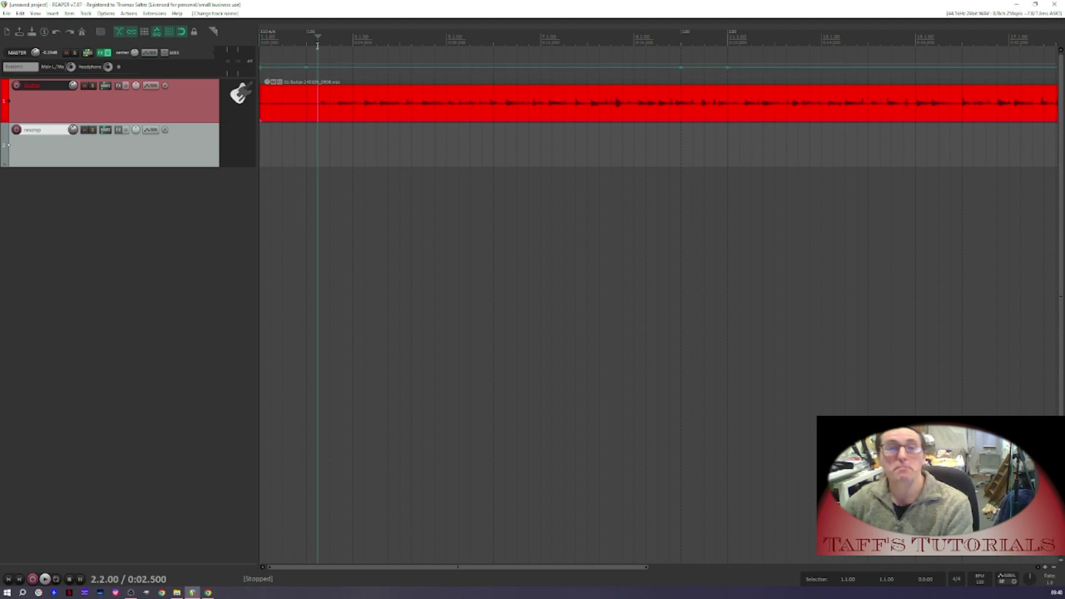
{"action": "key", "text": "space"}
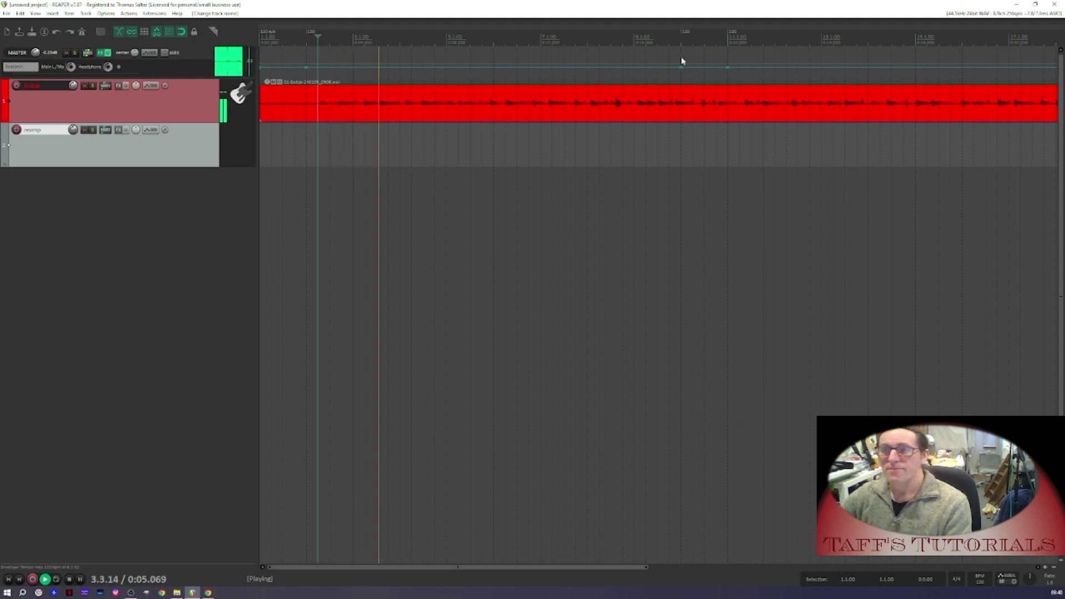
{"action": "left_click", "coordinate": [767, 37]}
{"action": "scroll", "coordinate": [501, 45], "scroll_direction": "down", "scroll_amount": 3}
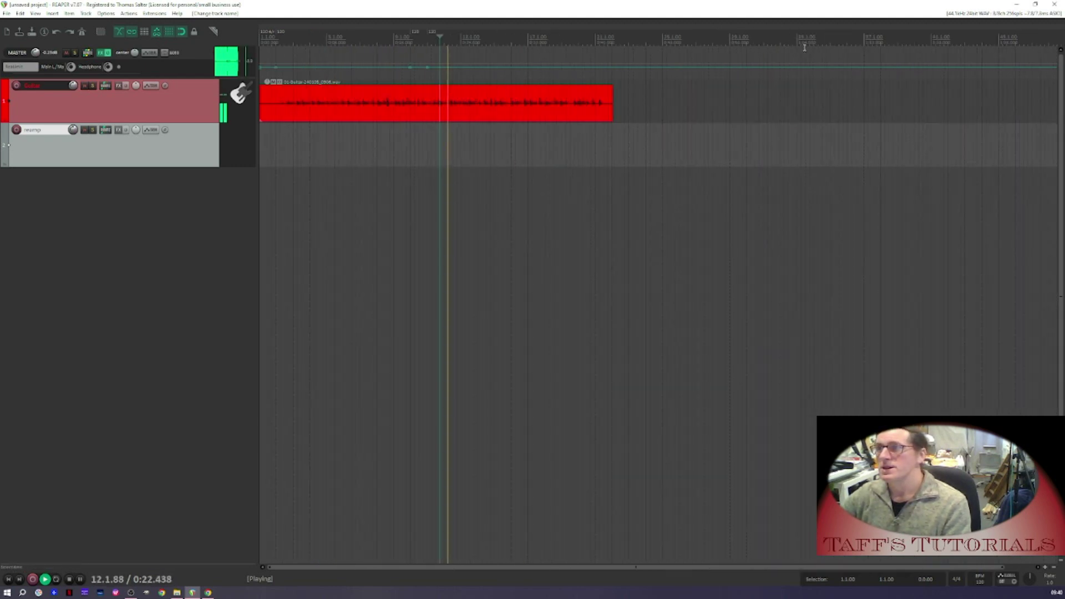
{"action": "left_click", "coordinate": [500, 42]}
{"action": "key", "text": "space"}
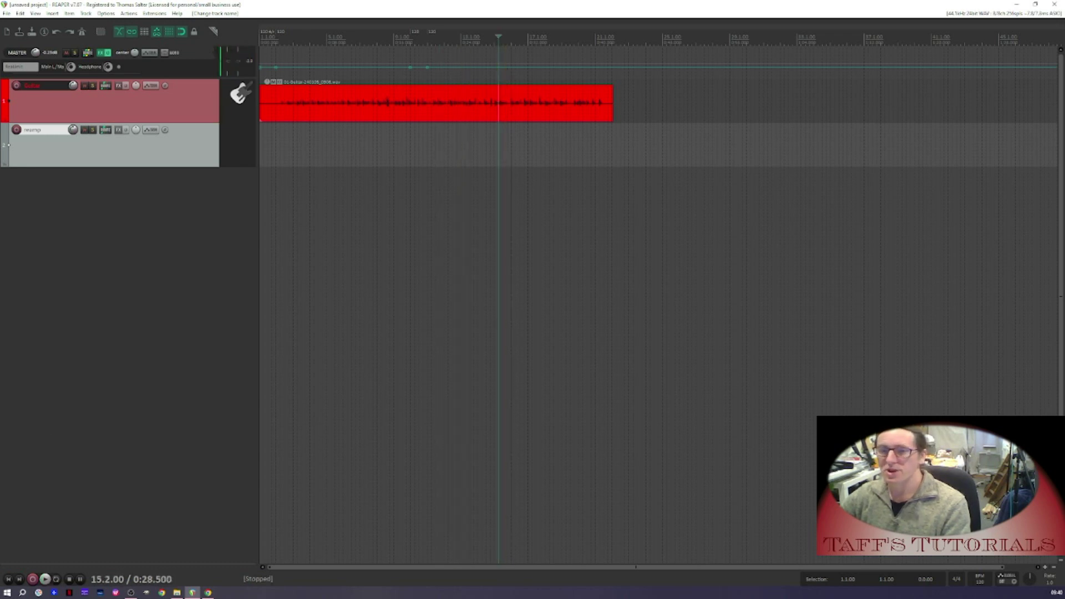
{"action": "left_click", "coordinate": [9, 579]}
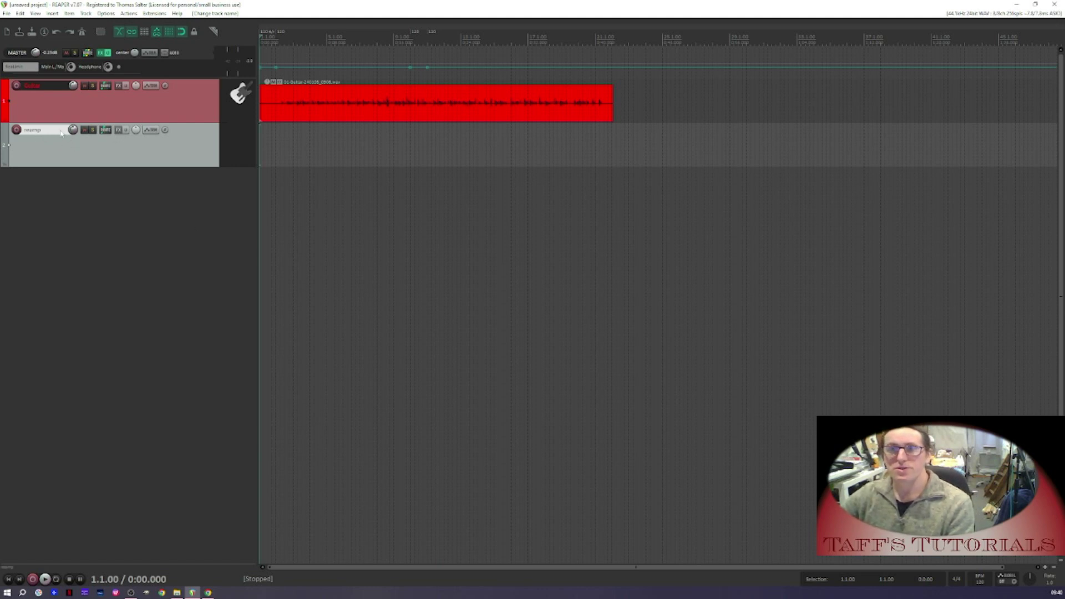
Set the Reamp track to record output in mono and arm it for recording
{"action": "right_click", "coordinate": [17, 131]}
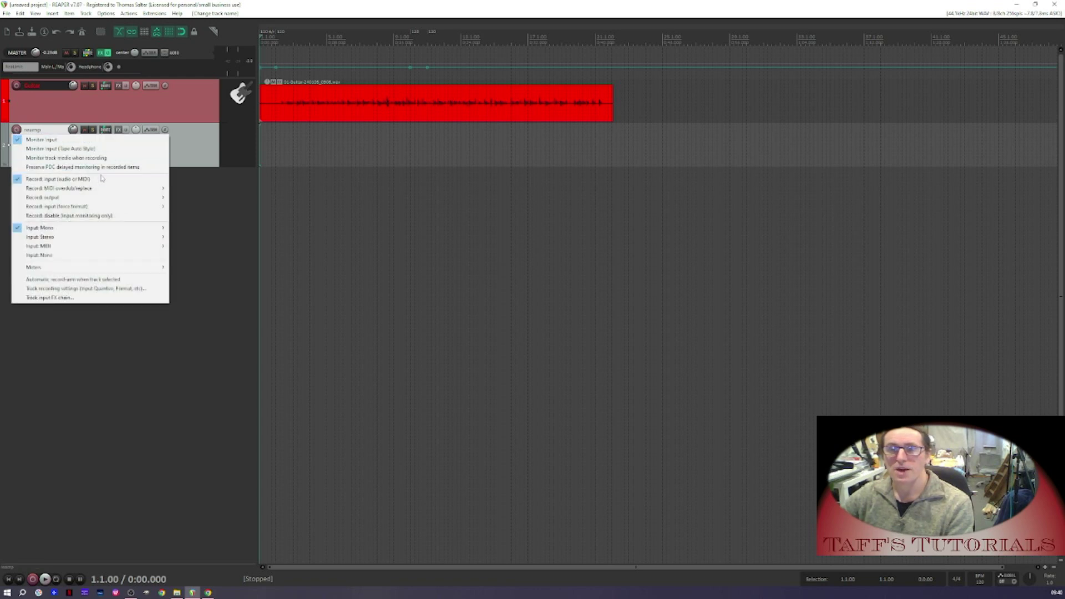
{"action": "mouse_move", "coordinate": [142, 199]}
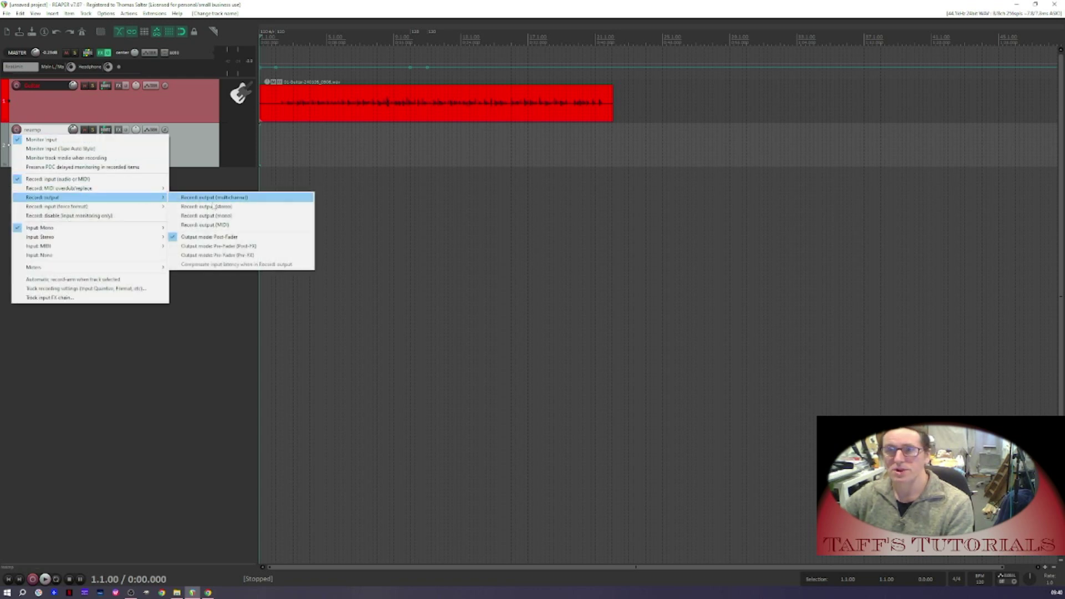
{"action": "left_click", "coordinate": [217, 215]}
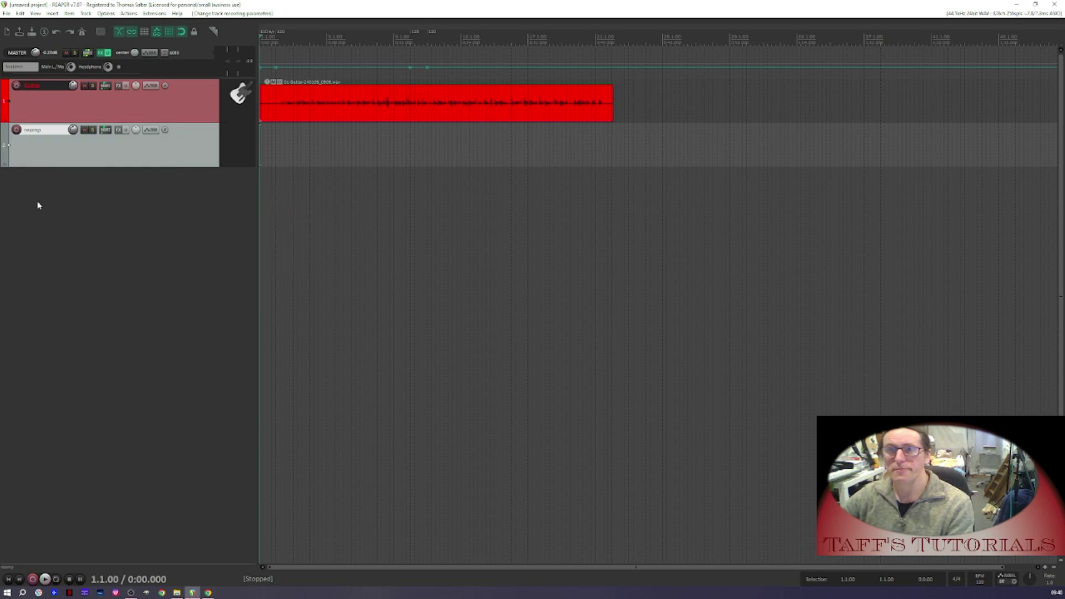
{"action": "left_click", "coordinate": [17, 130]}
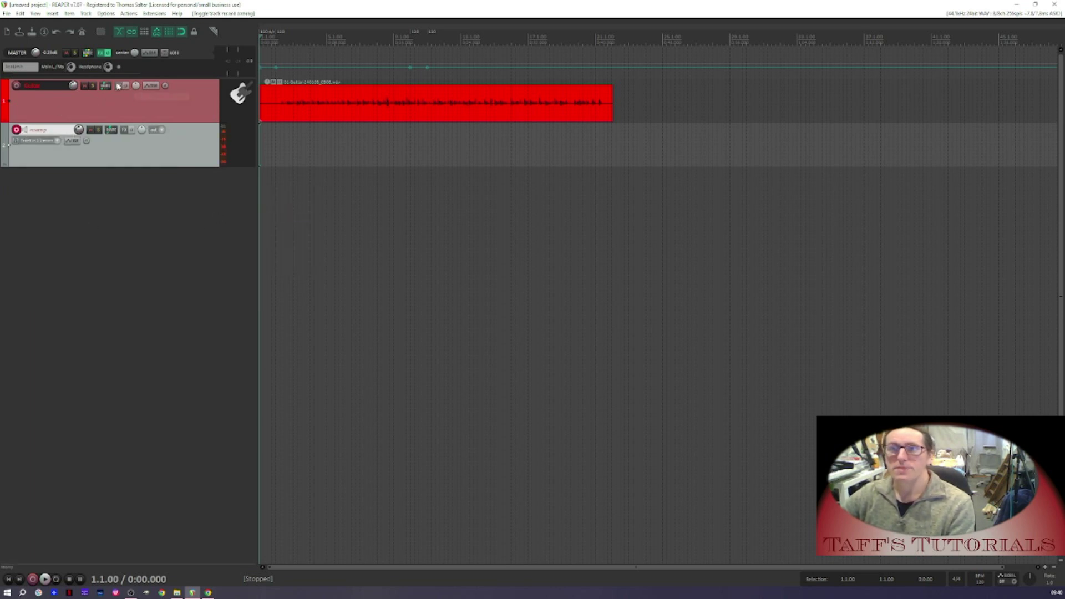
Add the ReaInsert plug-in to the Guitar track's FX chain
{"action": "left_click", "coordinate": [119, 86]}
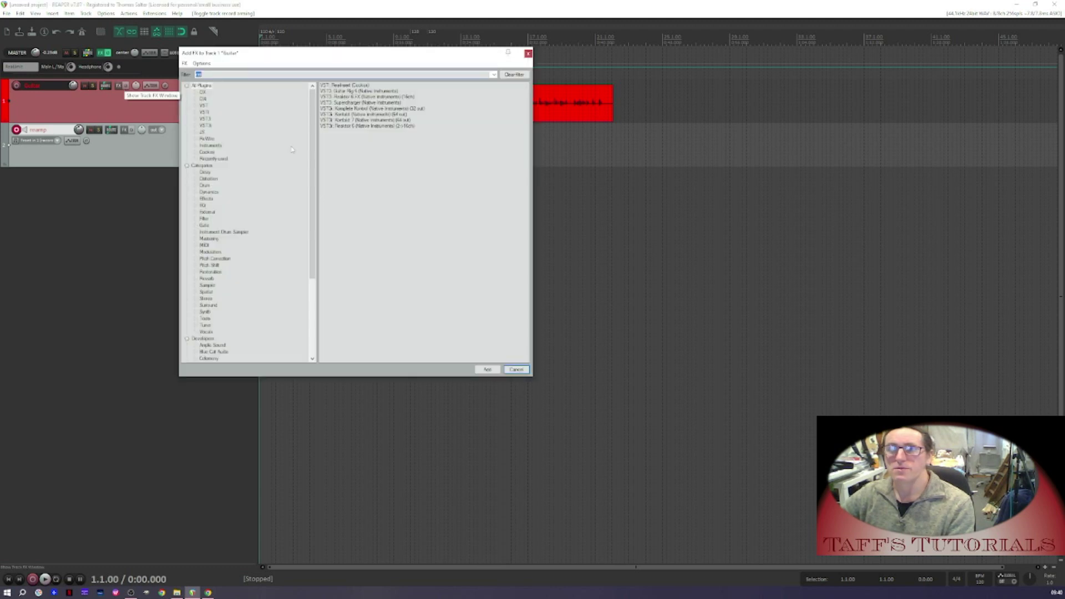
{"action": "double_click", "coordinate": [361, 87]}
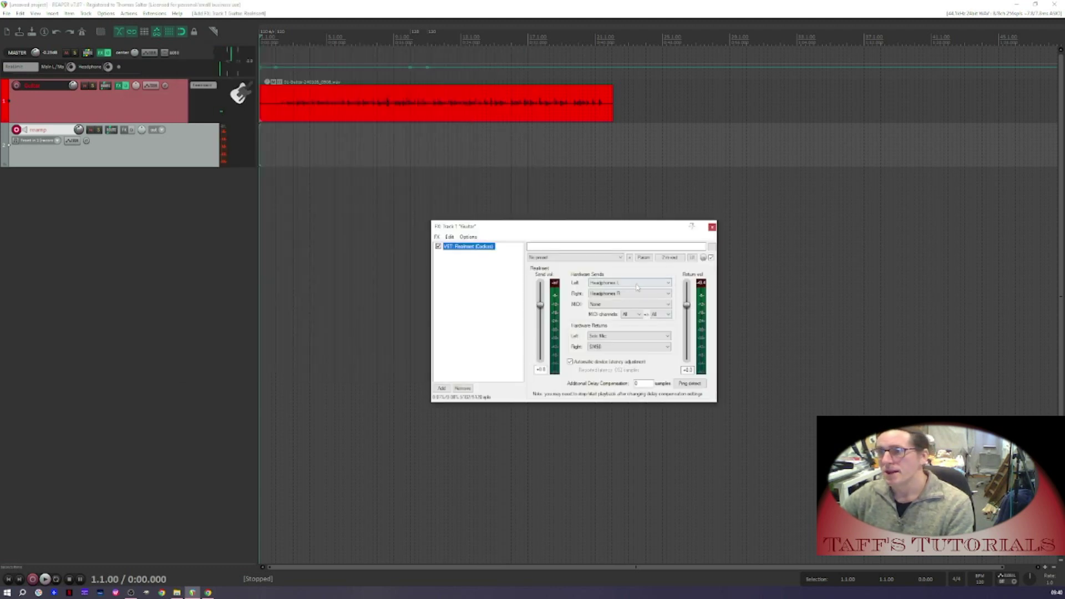
Set ReaInsert's left and right hardware returns to Front in 1
{"action": "left_click", "coordinate": [629, 337]}
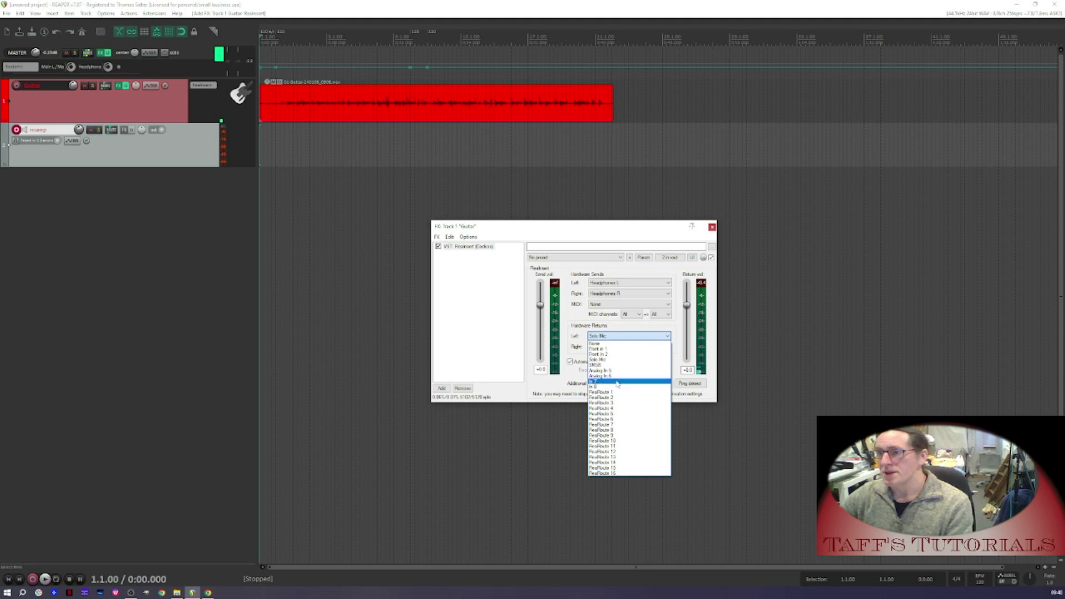
{"action": "left_click", "coordinate": [598, 349]}
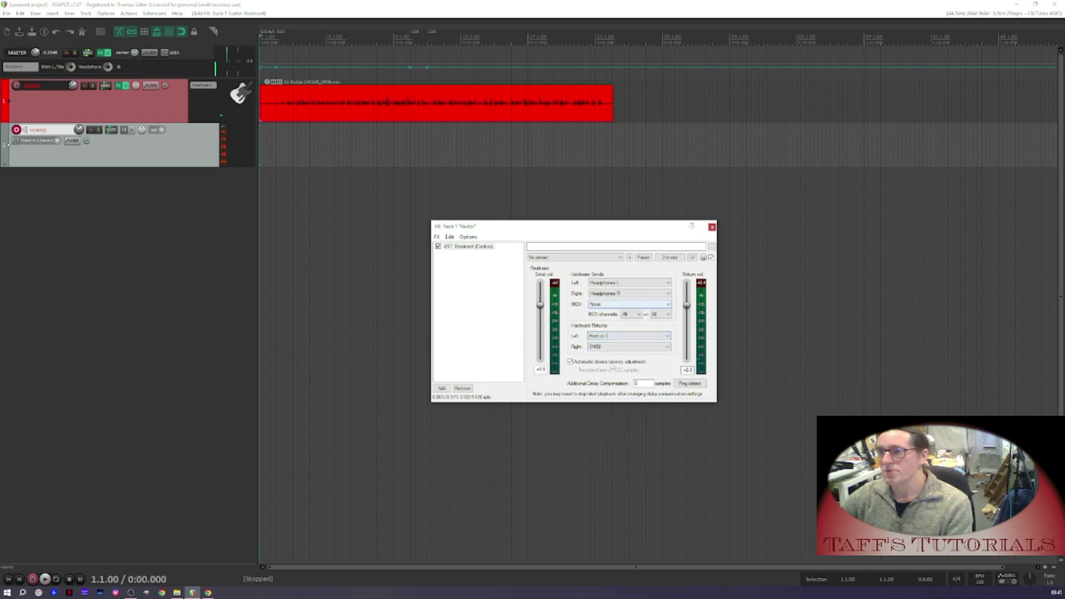
{"action": "left_click", "coordinate": [610, 347]}
{"action": "left_click", "coordinate": [609, 360]}
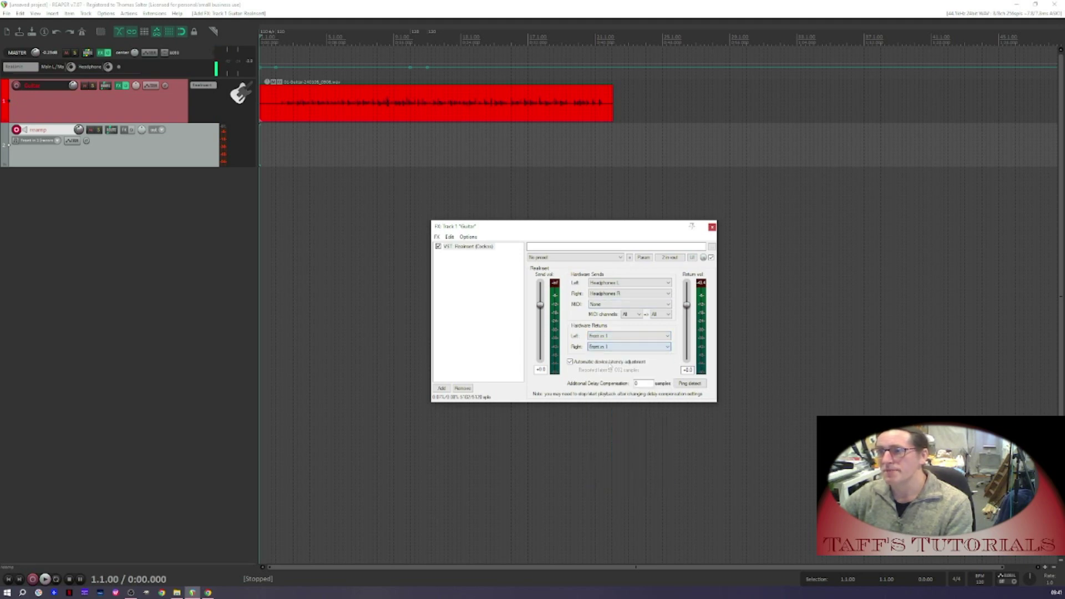
Set ReaInsert's left and right hardware sends to Output 8
{"action": "left_click", "coordinate": [630, 283]}
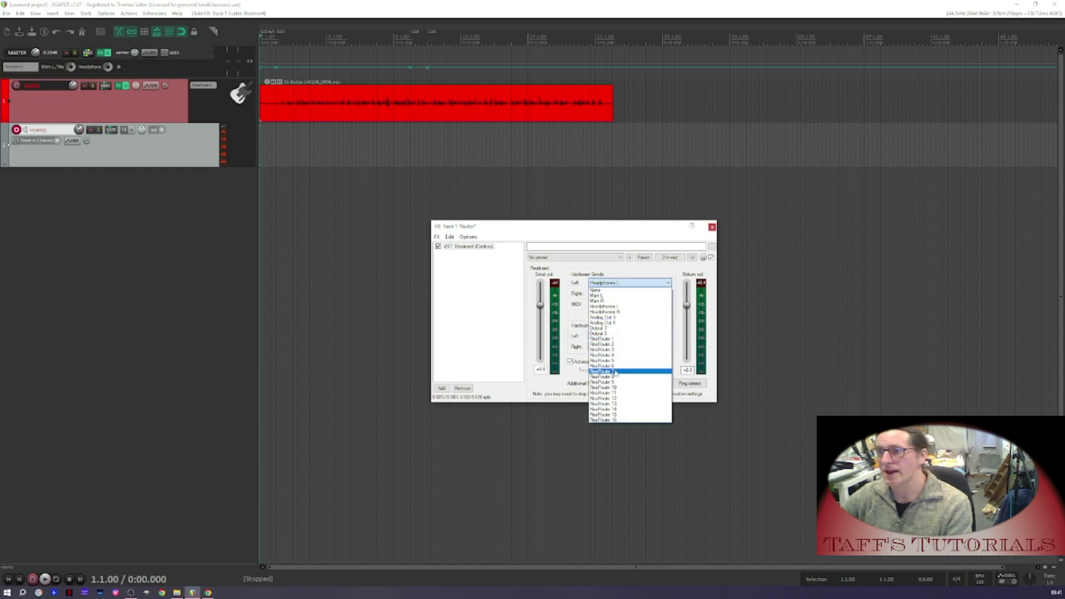
{"action": "left_click", "coordinate": [604, 334]}
{"action": "left_click", "coordinate": [608, 294]}
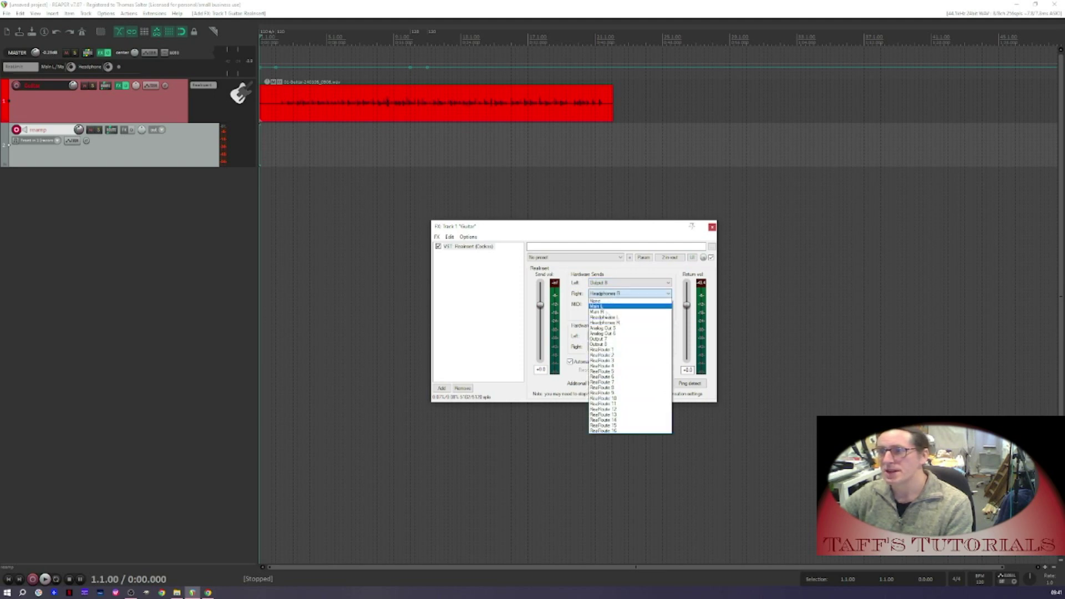
{"action": "left_click", "coordinate": [603, 346]}
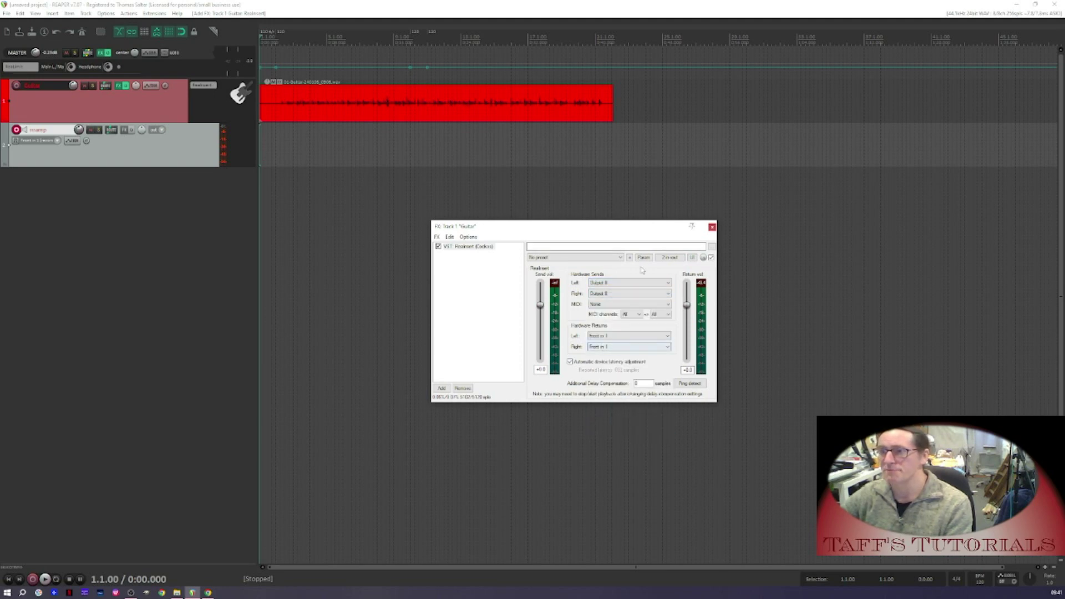
Play the project from the start to test the reamp routing, then stop playback
{"action": "left_click", "coordinate": [274, 39]}
{"action": "key", "text": "space"}
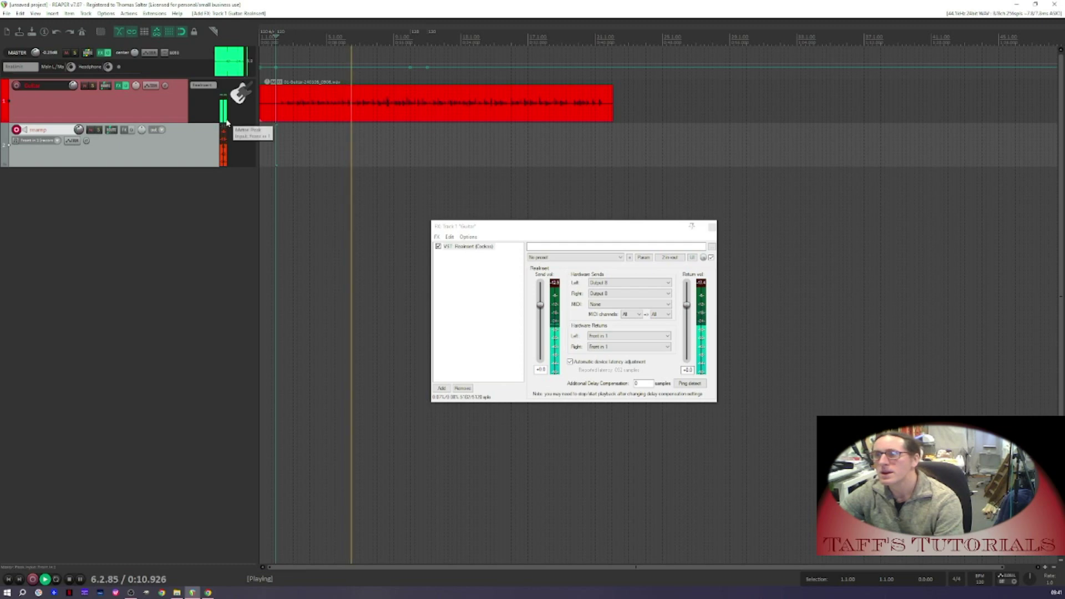
{"action": "key", "text": "space"}
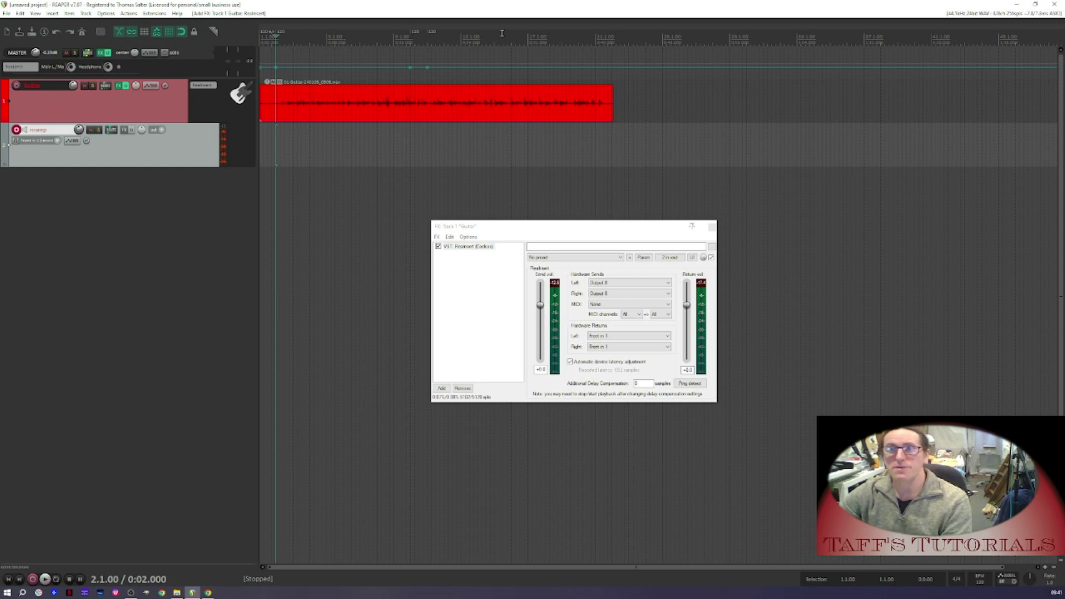
Record the reamped guitar onto the armed Reamp track from the project start and save the recorded file
{"action": "left_click", "coordinate": [8, 579]}
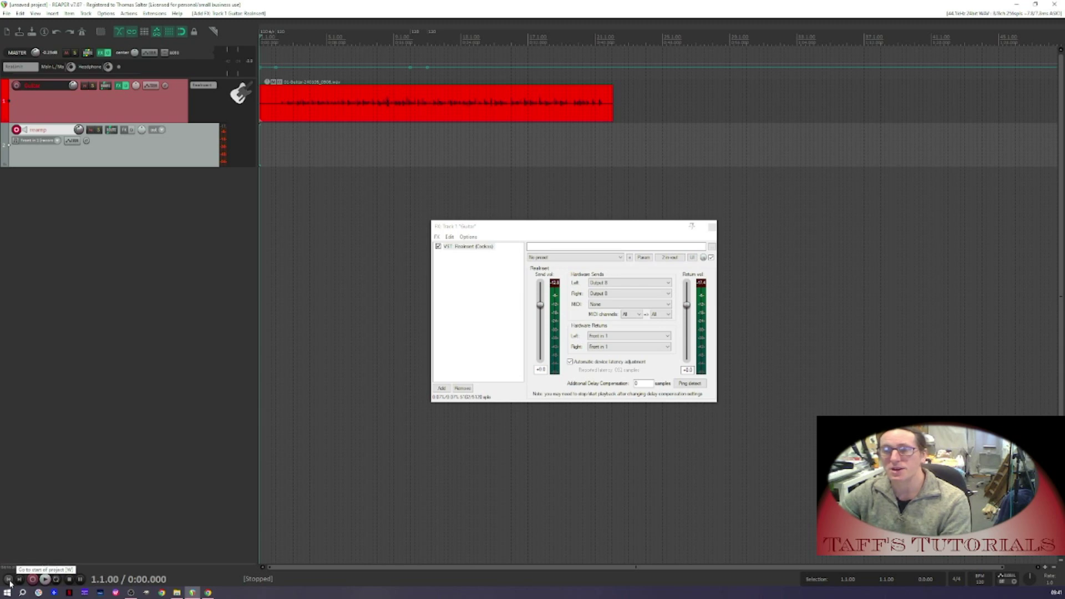
{"action": "key", "text": "ctrl+r"}
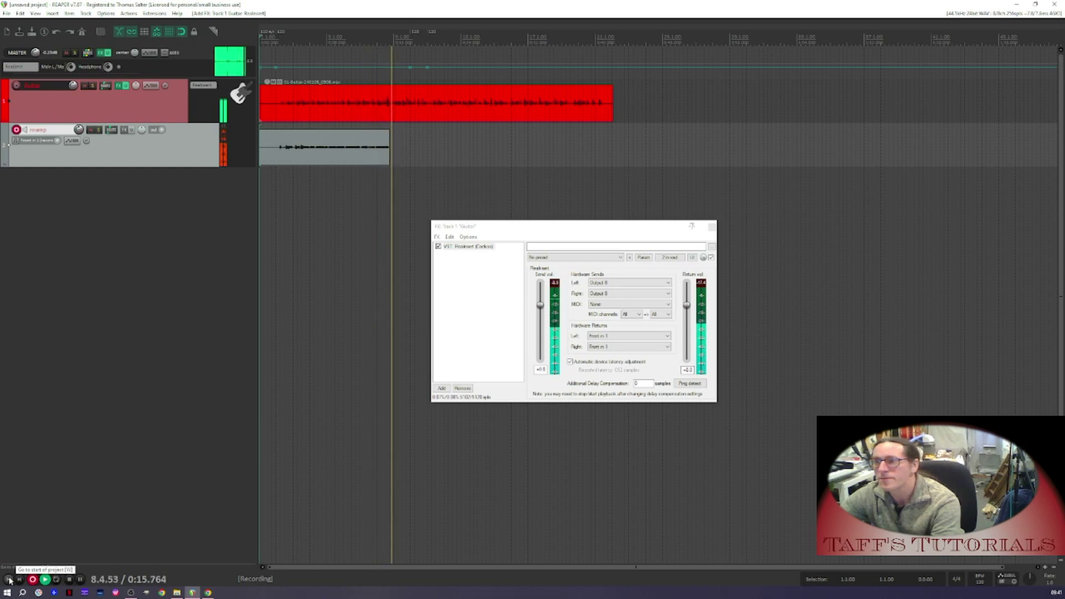
{"action": "left_click", "coordinate": [9, 580]}
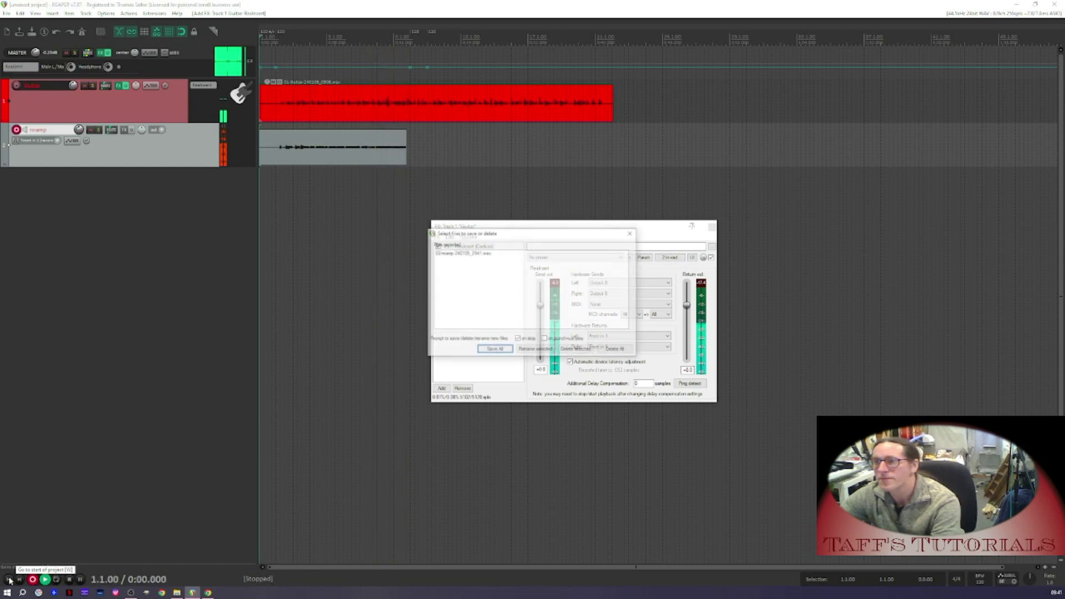
{"action": "left_click", "coordinate": [495, 350]}
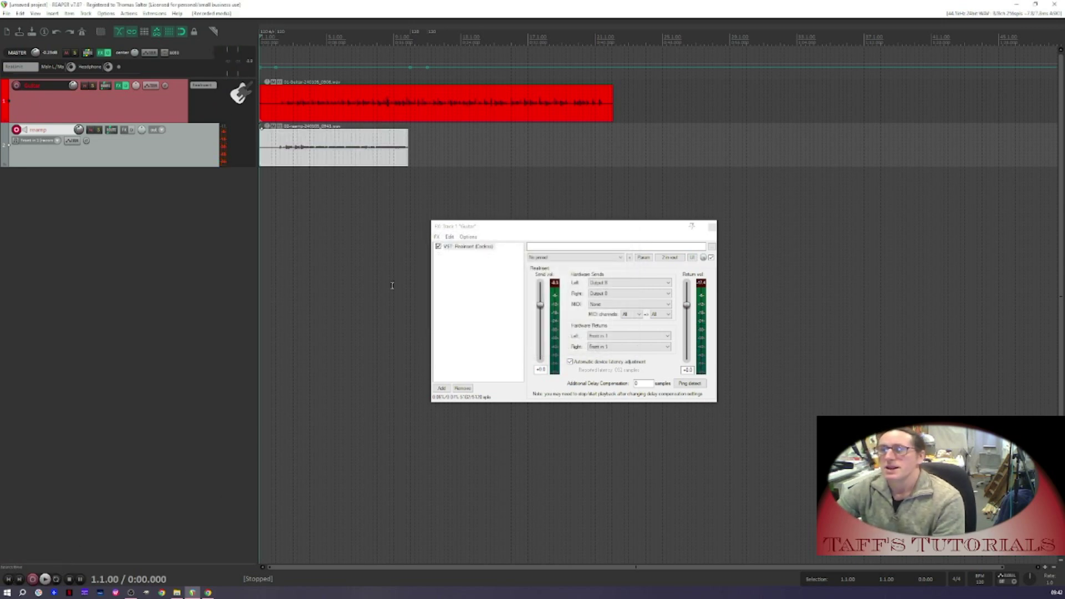
Disarm the Reamp track and play the recorded take from the start to audition it
{"action": "left_click", "coordinate": [17, 130]}
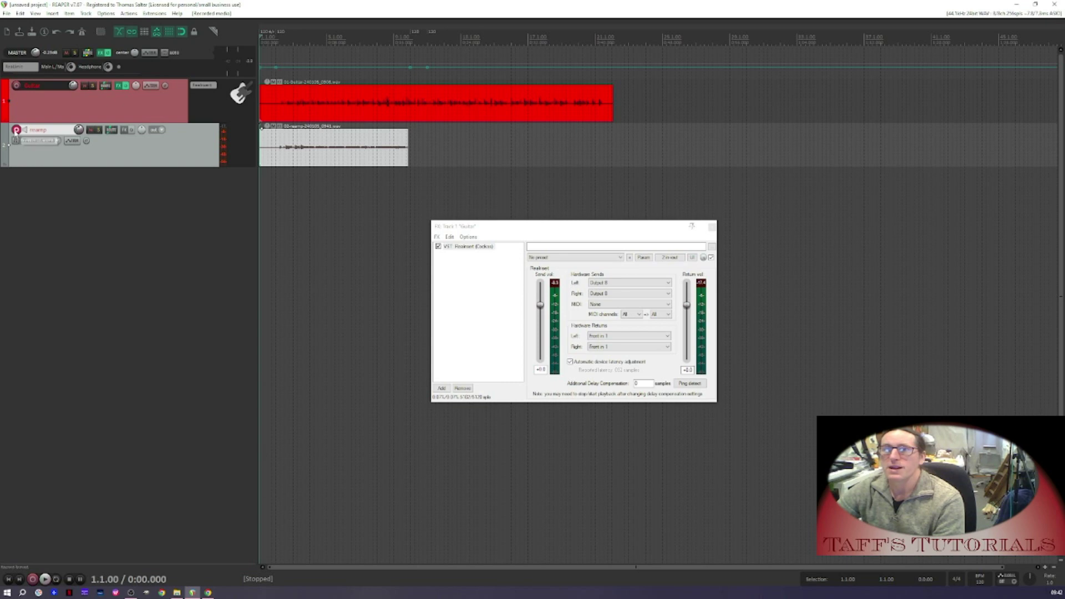
{"action": "left_click", "coordinate": [274, 47]}
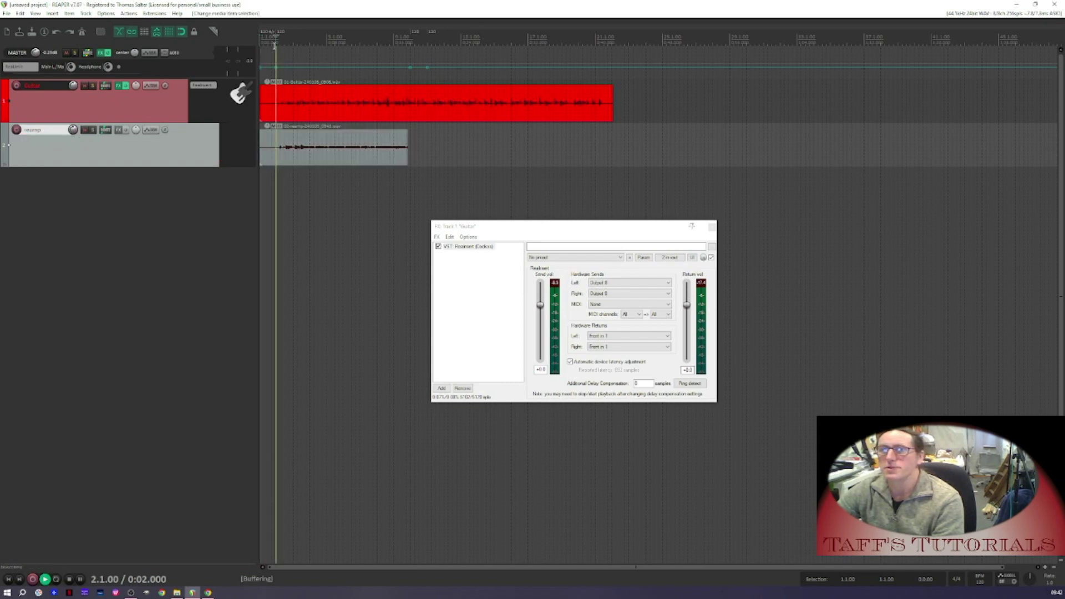
{"action": "key", "text": "space"}
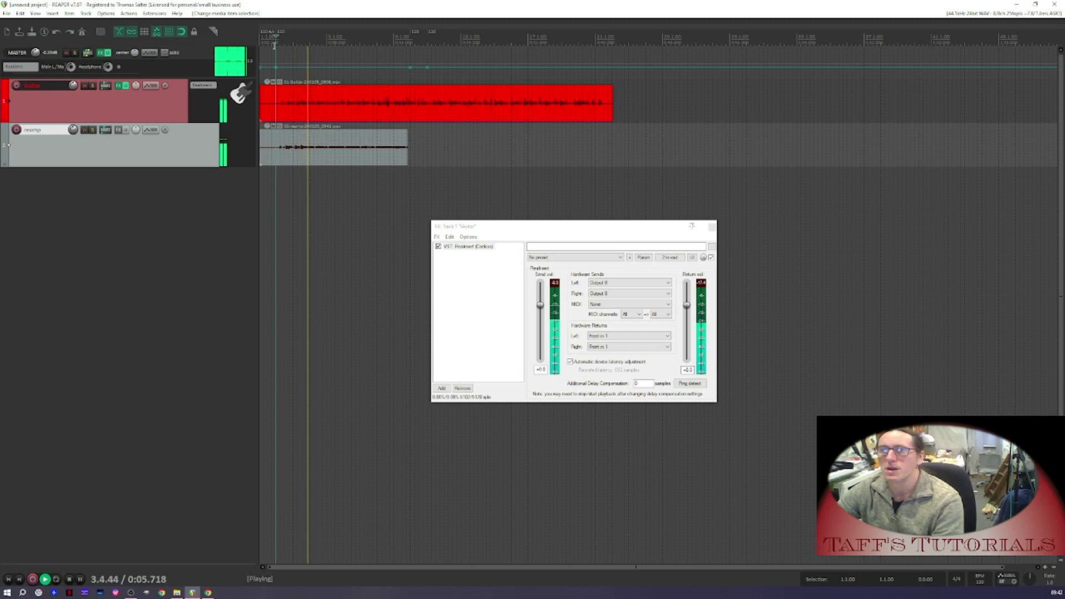
{"action": "key", "text": "space"}
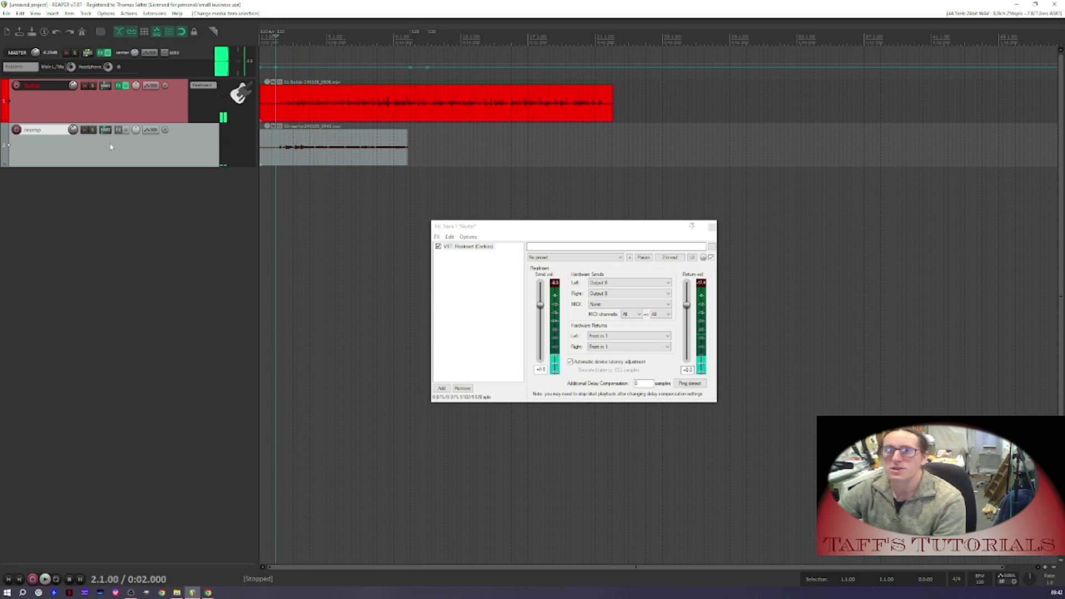
Run ReaInsert's ping detection for delay compensation and delete the recorded take from the Reamp track
{"action": "left_click", "coordinate": [684, 385]}
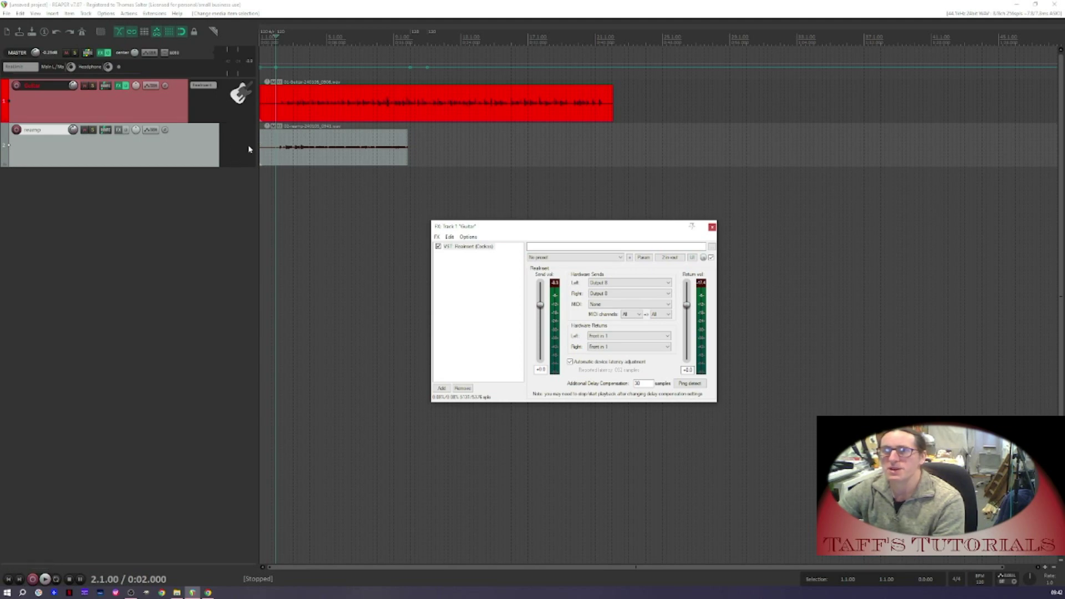
{"action": "left_click", "coordinate": [309, 148]}
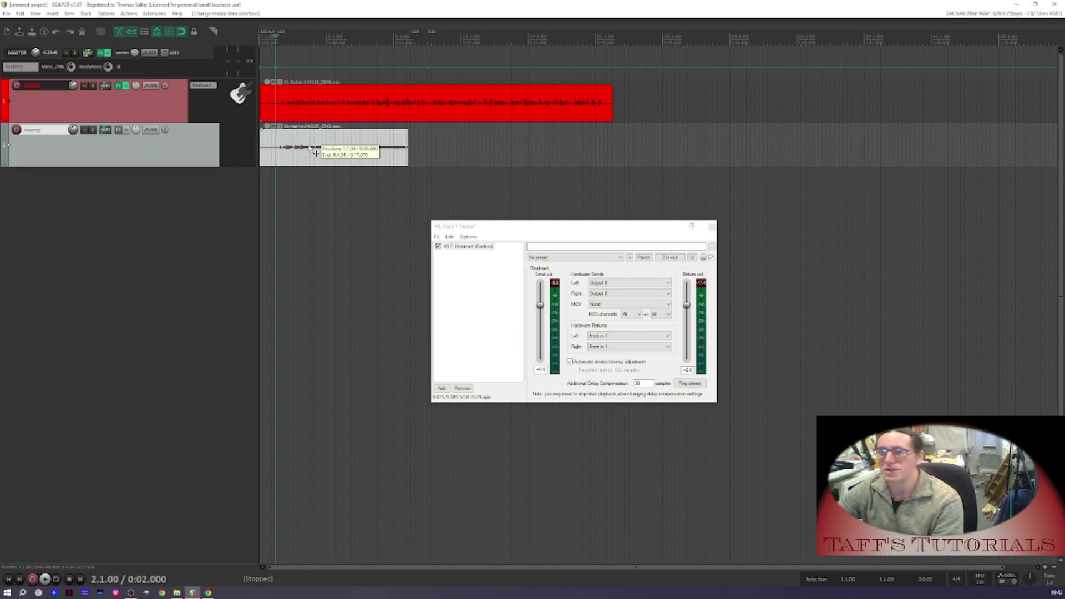
{"action": "key", "text": "Delete"}
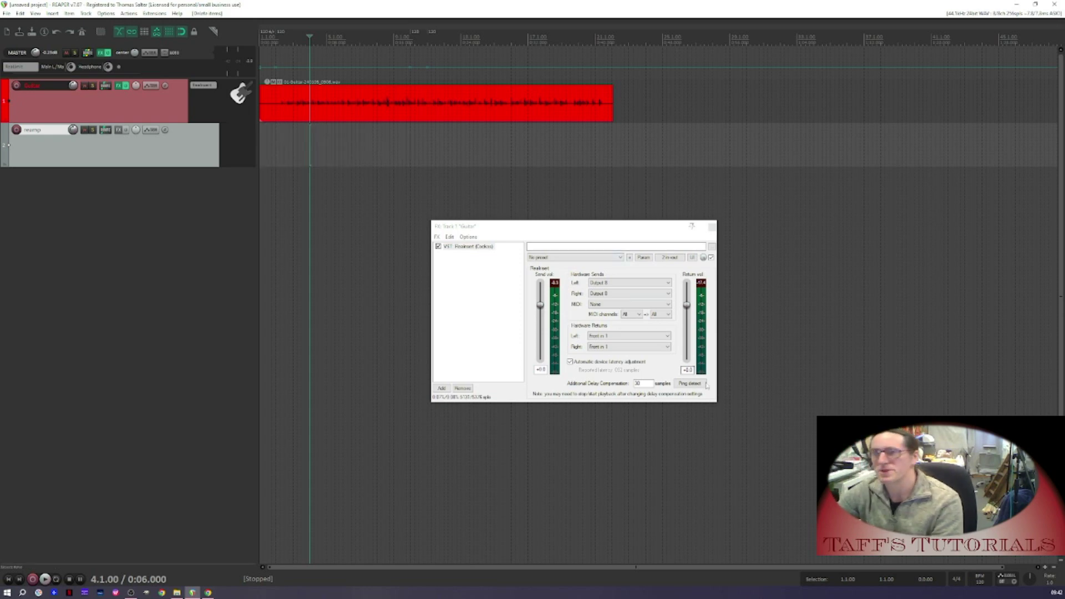
Re-arm the Reamp track, record a new take from the project start and save it
{"action": "left_click", "coordinate": [8, 581]}
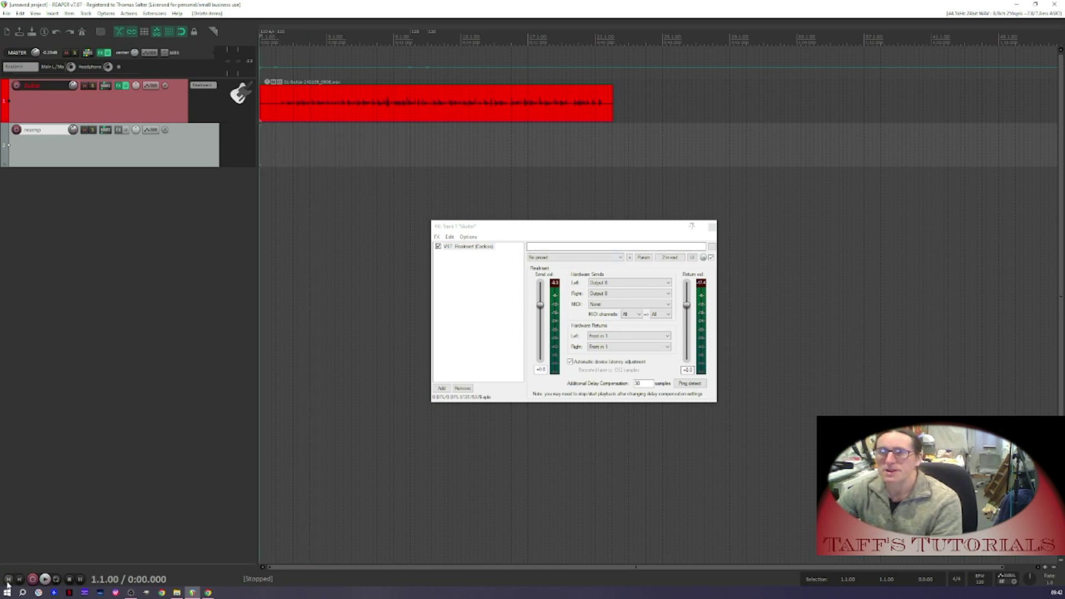
{"action": "left_click", "coordinate": [16, 130]}
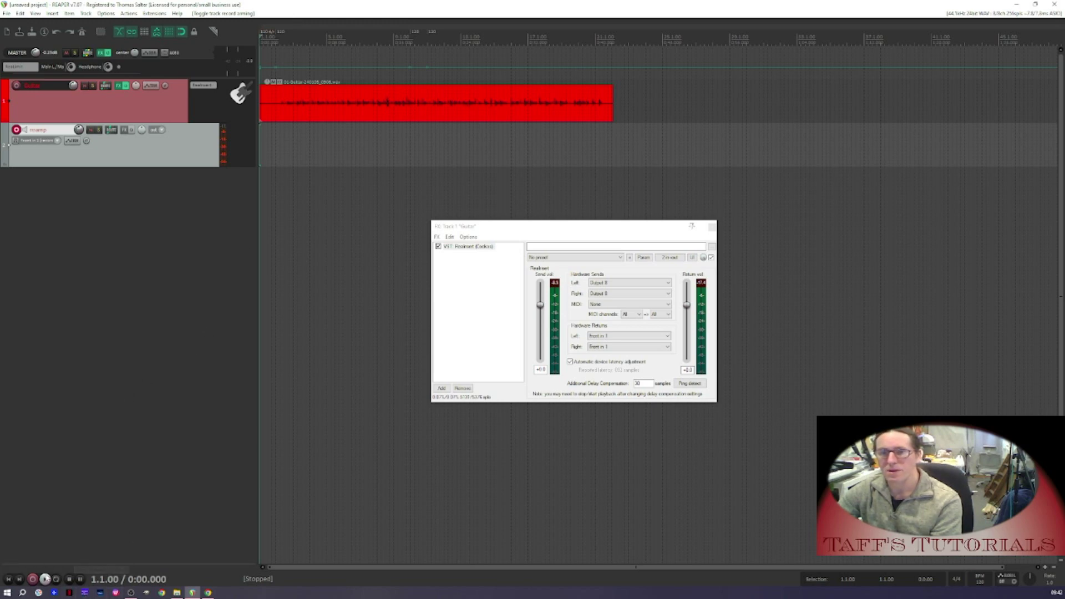
{"action": "left_click", "coordinate": [31, 580]}
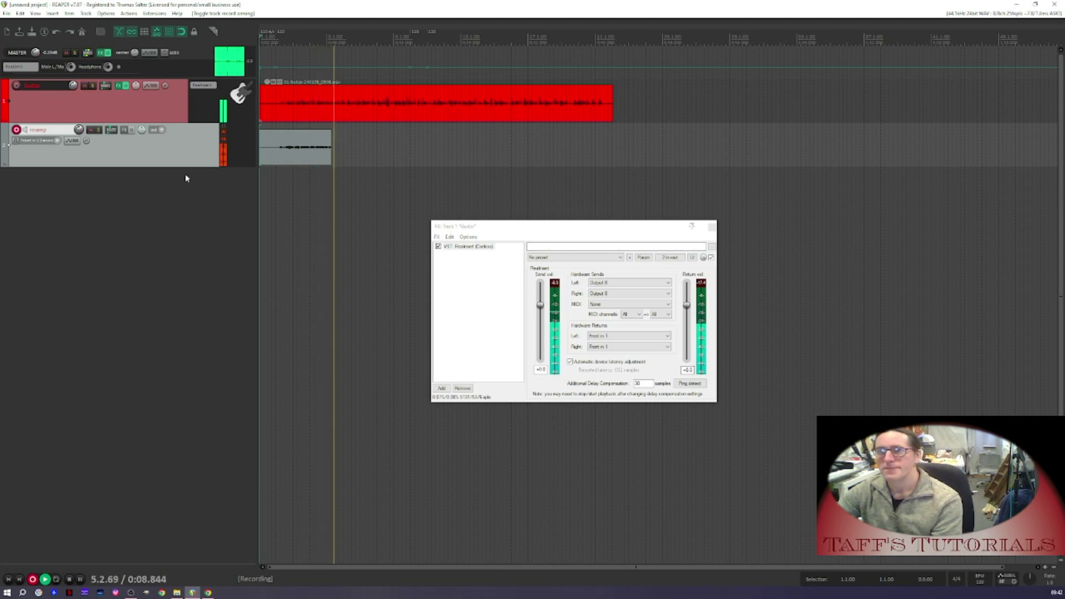
{"action": "key", "text": "space"}
{"action": "key", "text": "Return"}
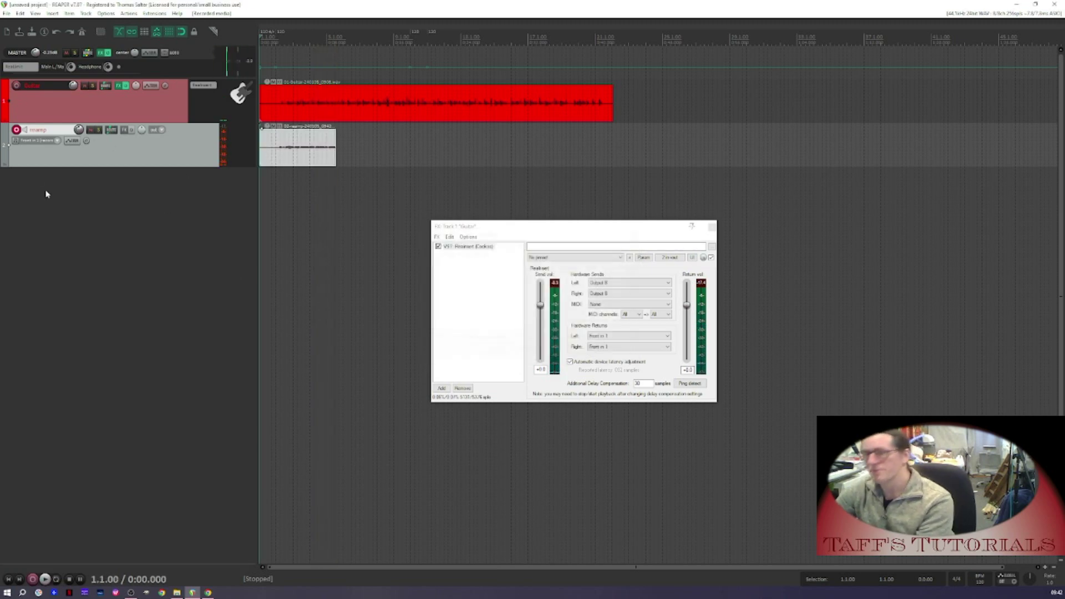
Disarm the Reamp track and play back the new take to compare it against the guitar
{"action": "left_click", "coordinate": [16, 130]}
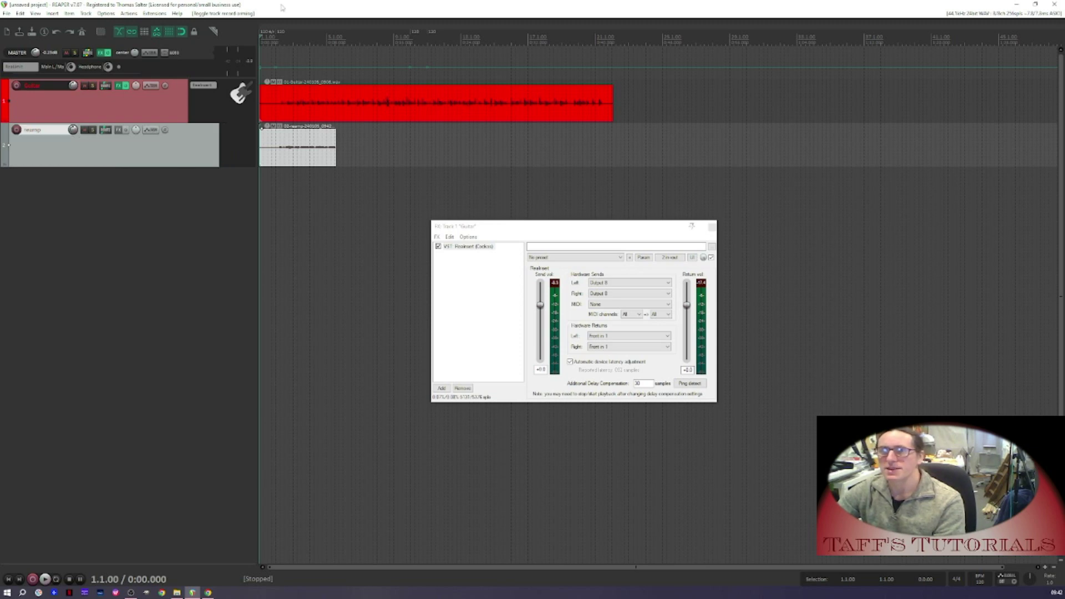
{"action": "left_click", "coordinate": [274, 40]}
{"action": "key", "text": "space"}
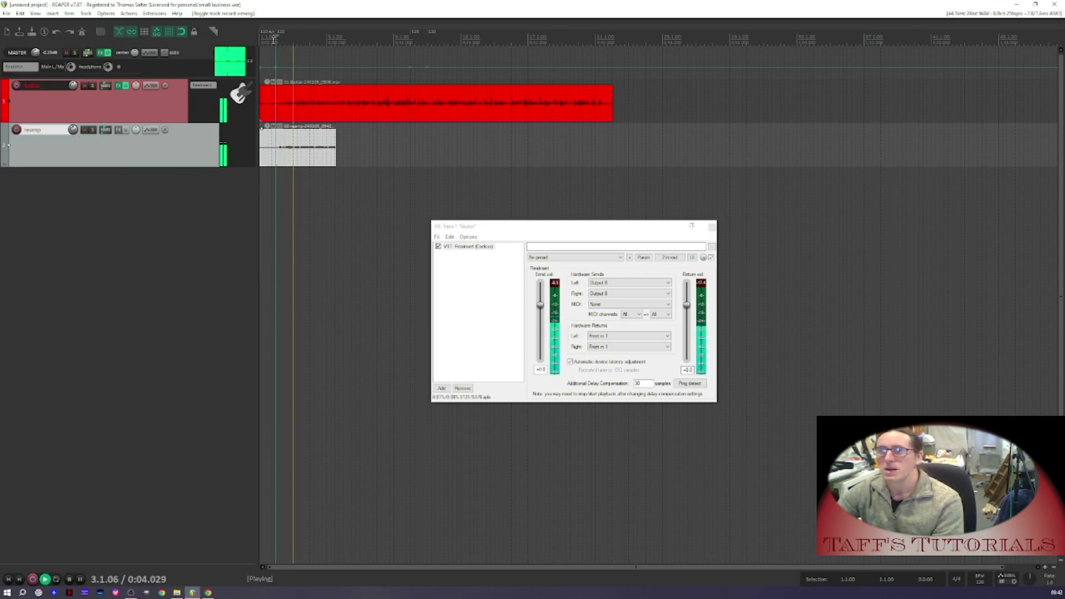
{"action": "key", "text": "space"}
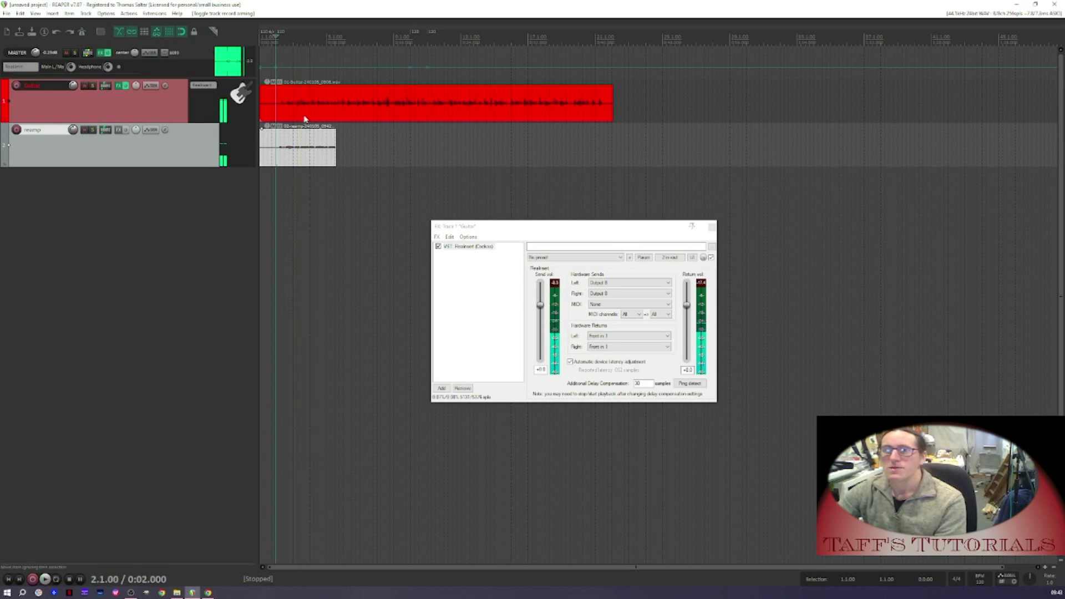
{"action": "scroll", "coordinate": [306, 114], "scroll_direction": "up", "scroll_amount": 7}
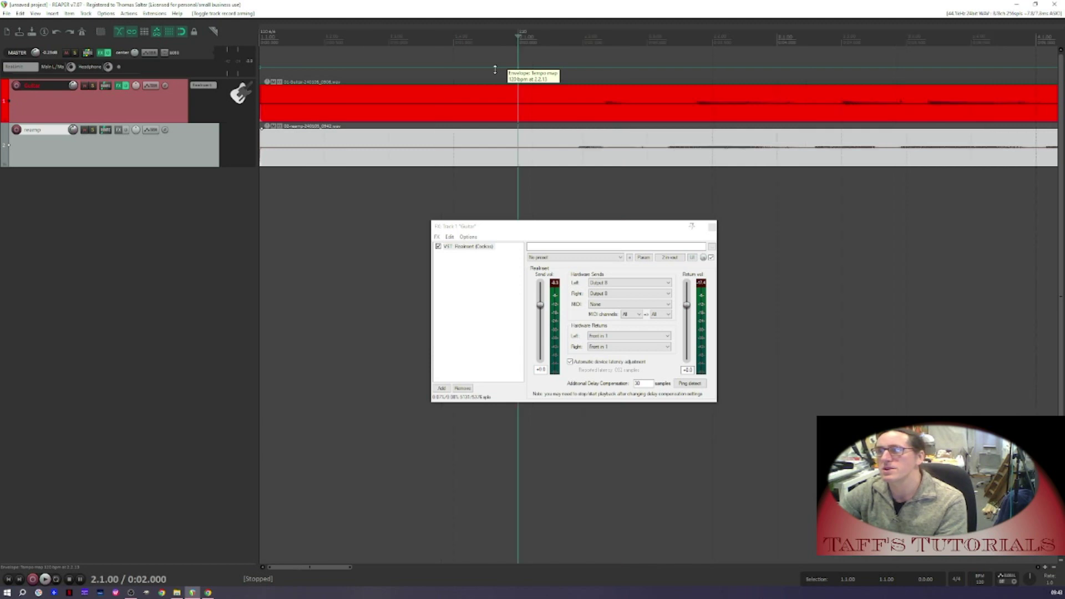
{"action": "scroll", "coordinate": [495, 70], "scroll_direction": "down", "scroll_amount": 8}
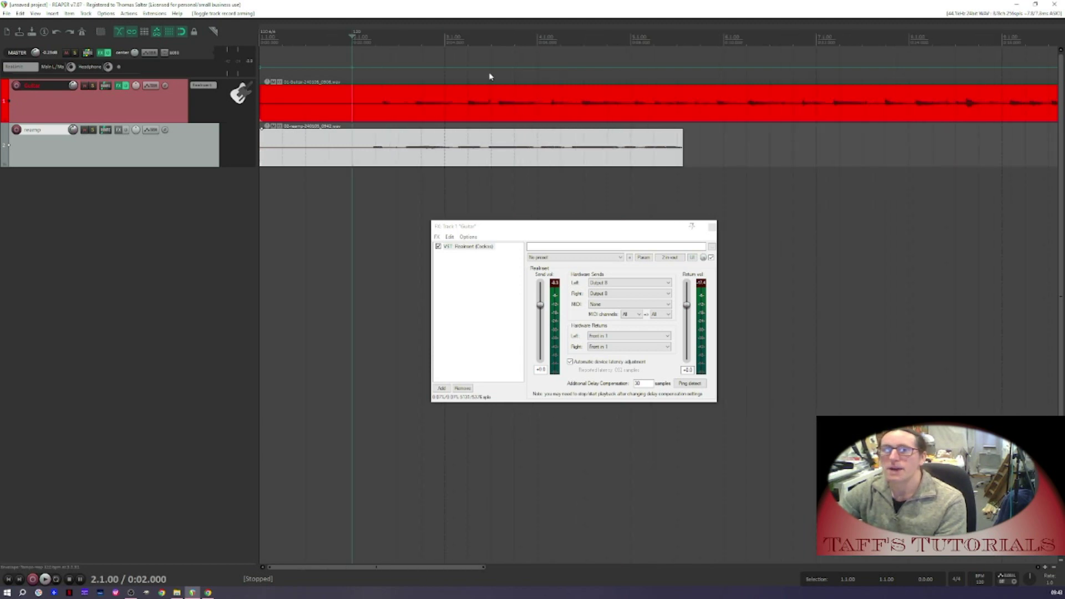
Delete the new take and remove ReaInsert from the Guitar track's FX chain
{"action": "left_click", "coordinate": [383, 164]}
{"action": "key", "text": "Delete"}
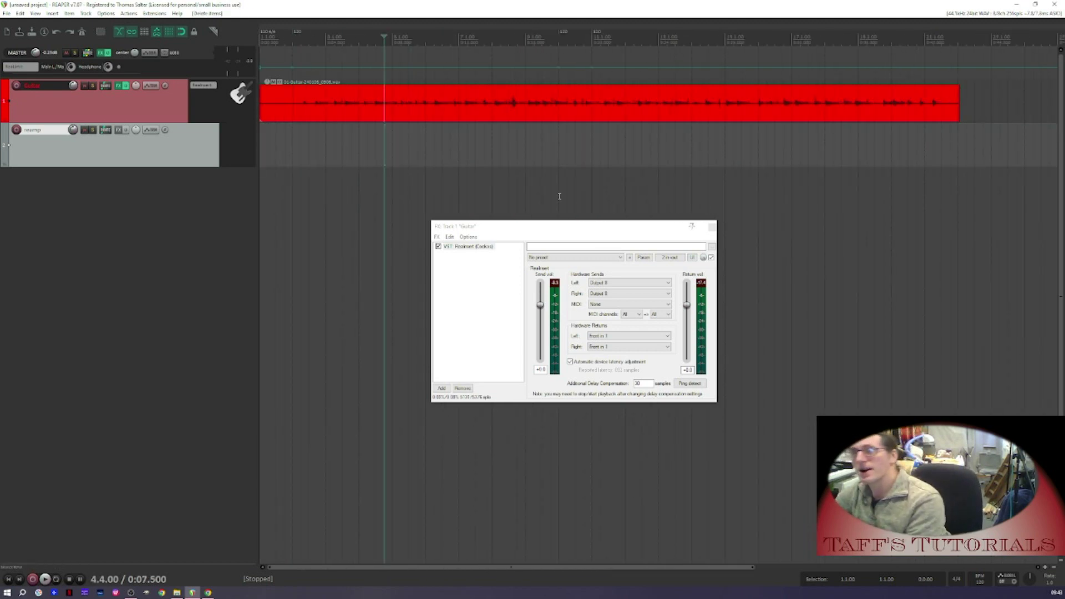
{"action": "left_click", "coordinate": [464, 388]}
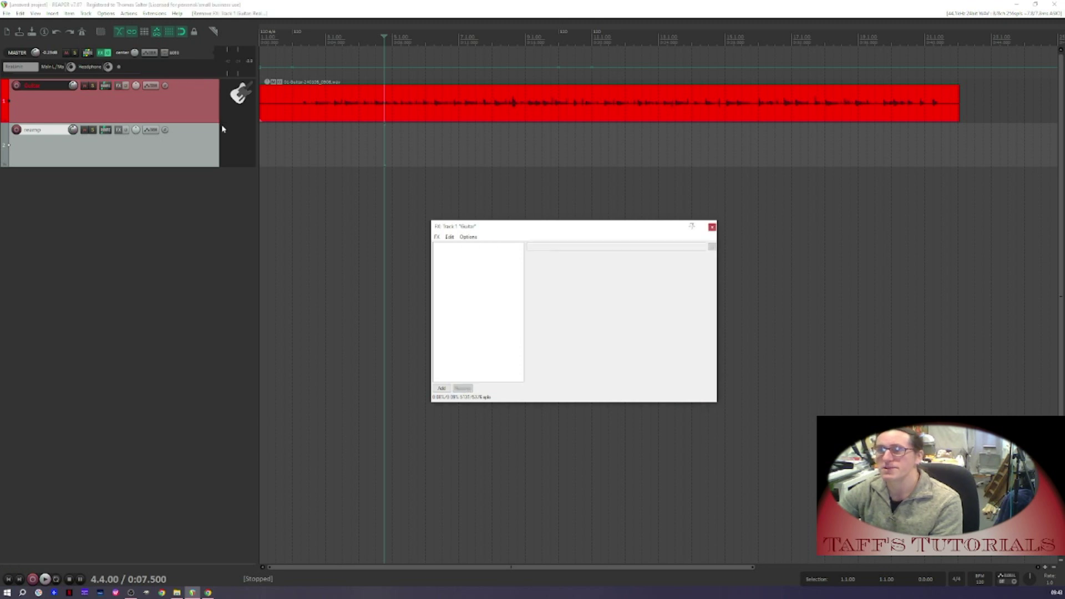
Add a hardware output to Output 8 in the Guitar track's routing
{"action": "left_click", "coordinate": [105, 130]}
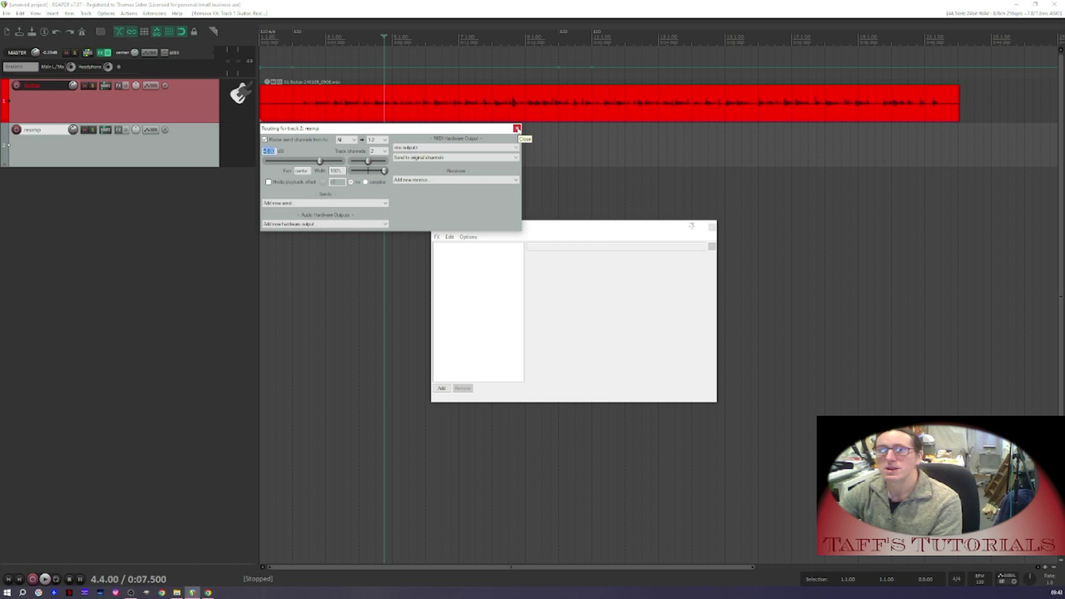
{"action": "left_click", "coordinate": [517, 130]}
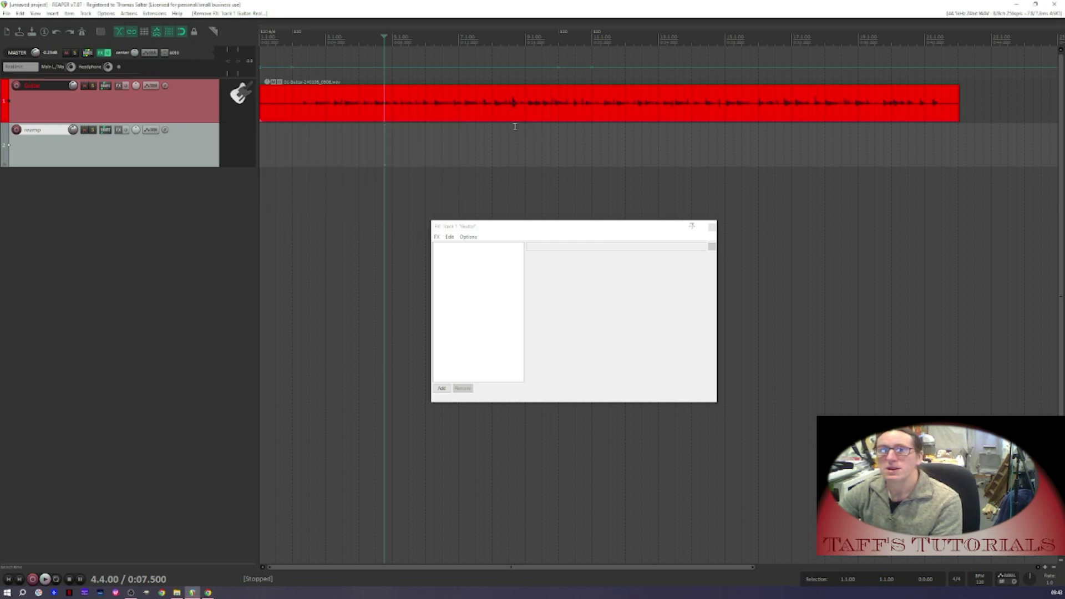
{"action": "right_click", "coordinate": [106, 88]}
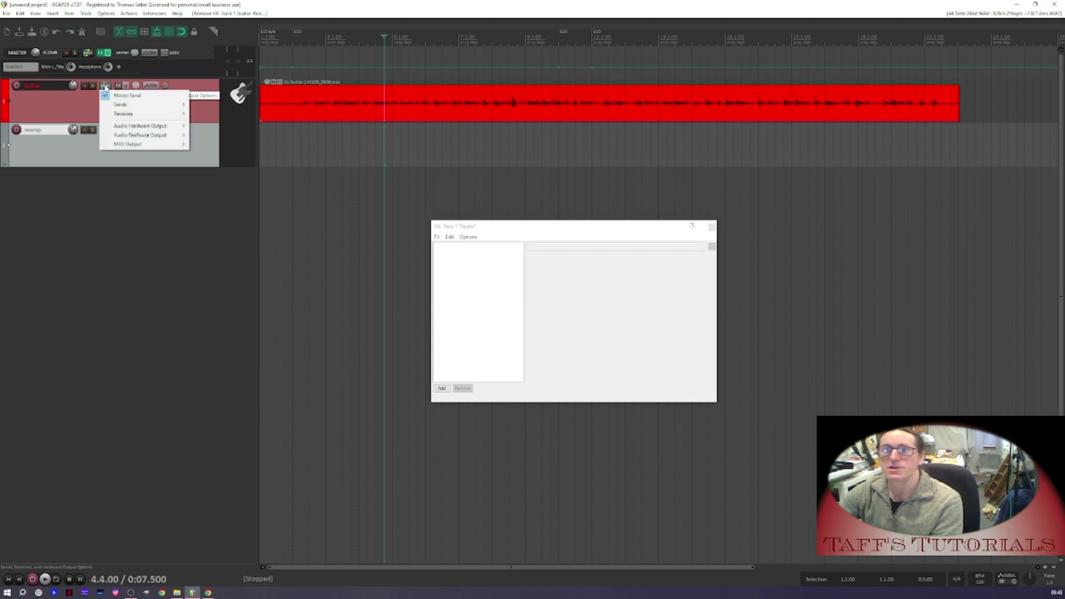
{"action": "left_click", "coordinate": [105, 88]}
{"action": "left_click", "coordinate": [306, 181]}
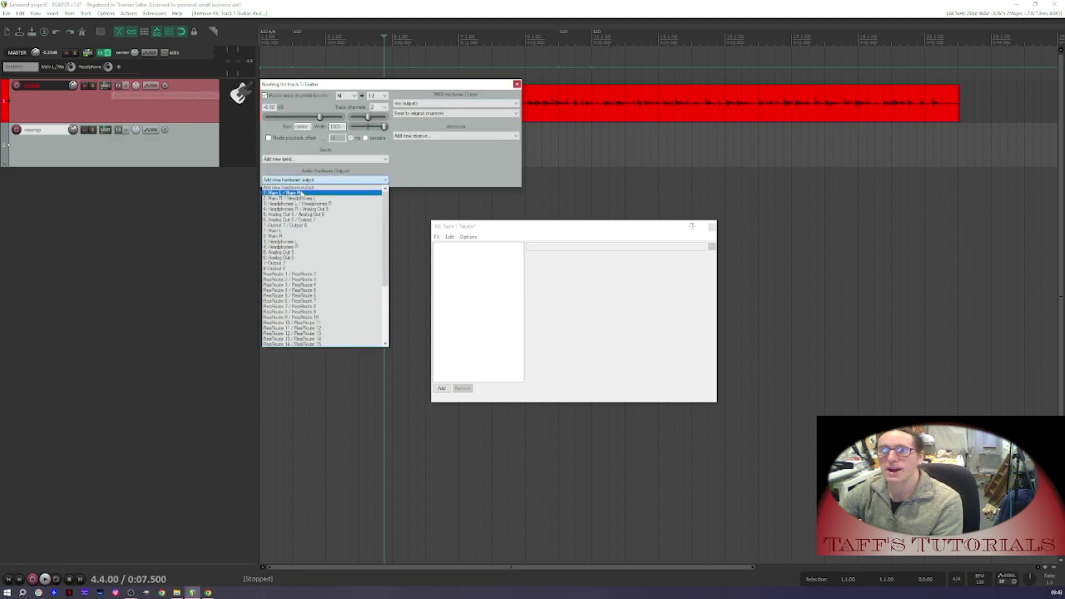
{"action": "left_click", "coordinate": [305, 270]}
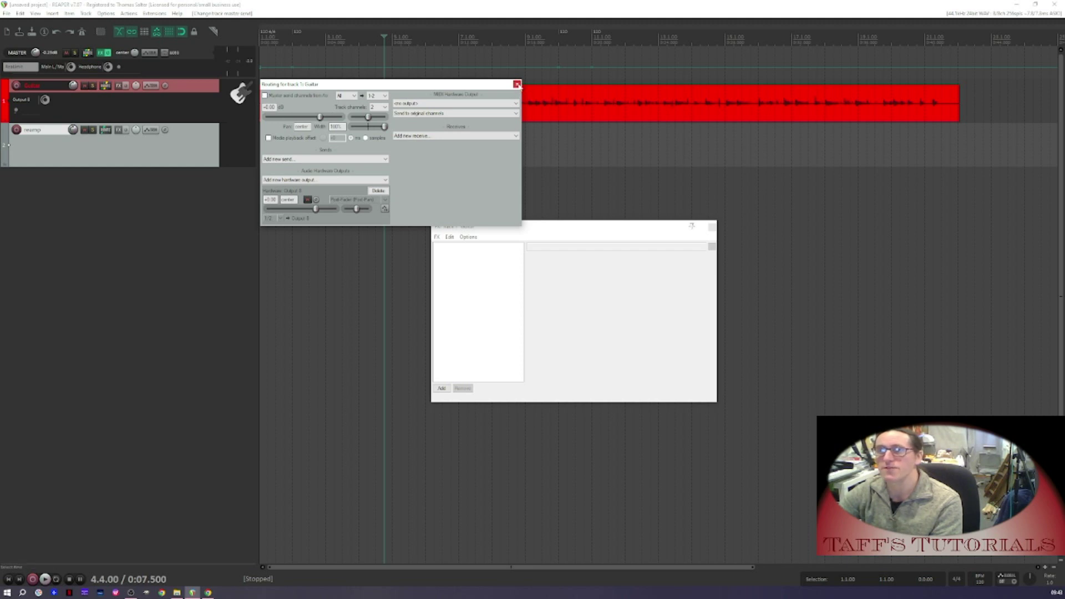
{"action": "left_click", "coordinate": [517, 85]}
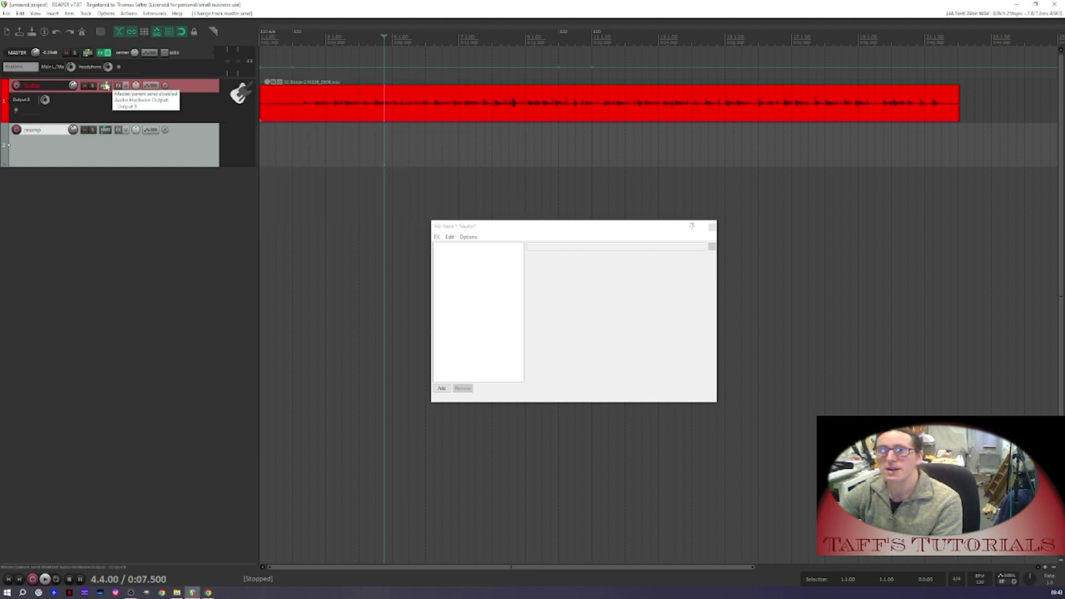
Arm the Reamp track and set its record mode to Record: input (audio or MIDI)
{"action": "left_click", "coordinate": [17, 130]}
{"action": "right_click", "coordinate": [17, 130]}
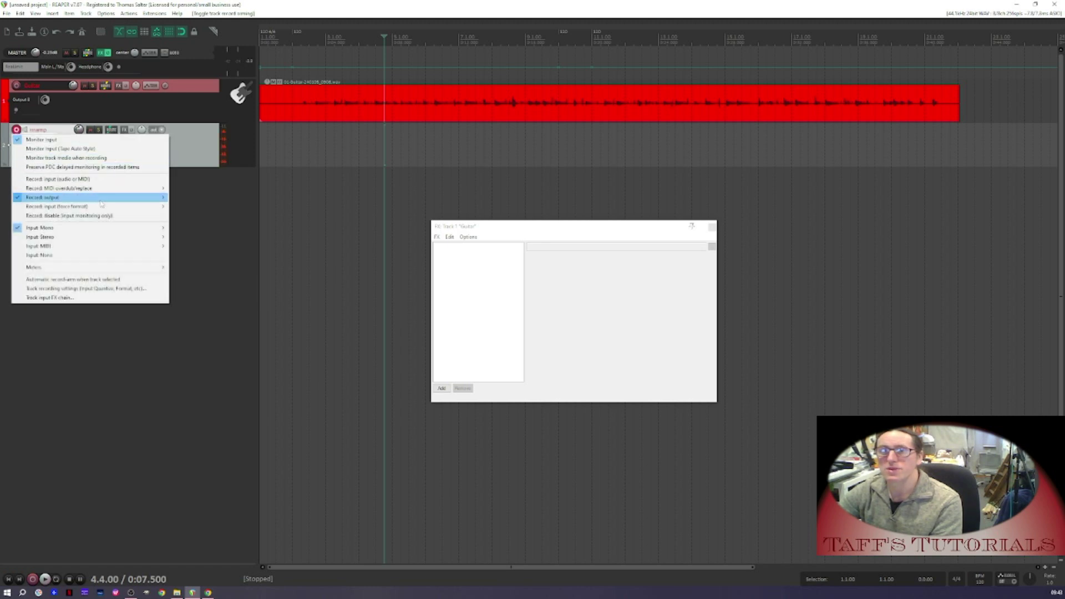
{"action": "mouse_move", "coordinate": [158, 231]}
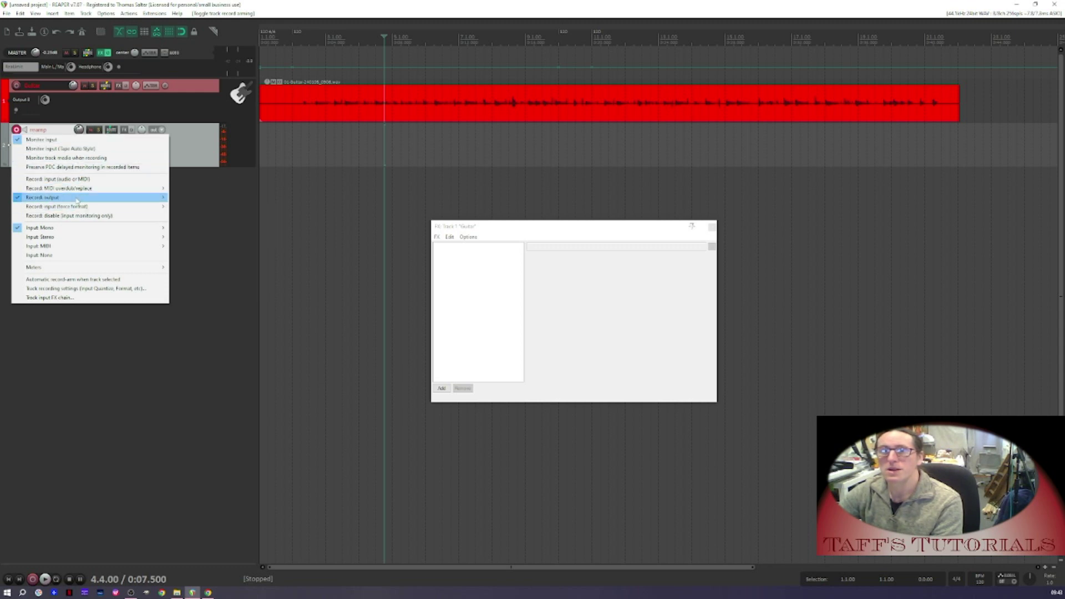
{"action": "left_click", "coordinate": [77, 179]}
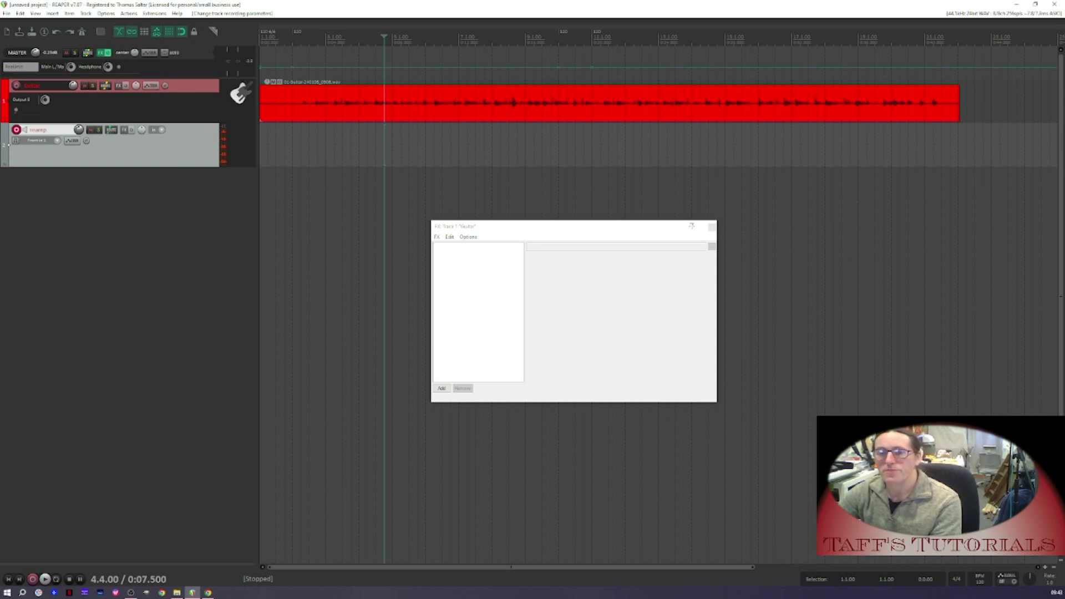
Record the Reamp track from the project start and save the recorded file
{"action": "left_click", "coordinate": [7, 580]}
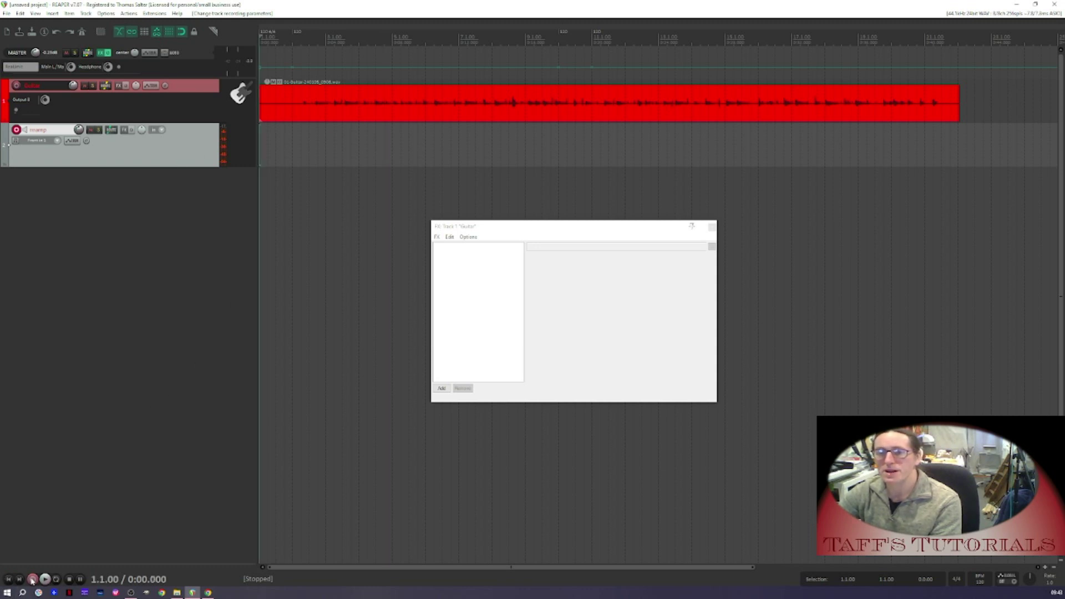
{"action": "left_click", "coordinate": [32, 580]}
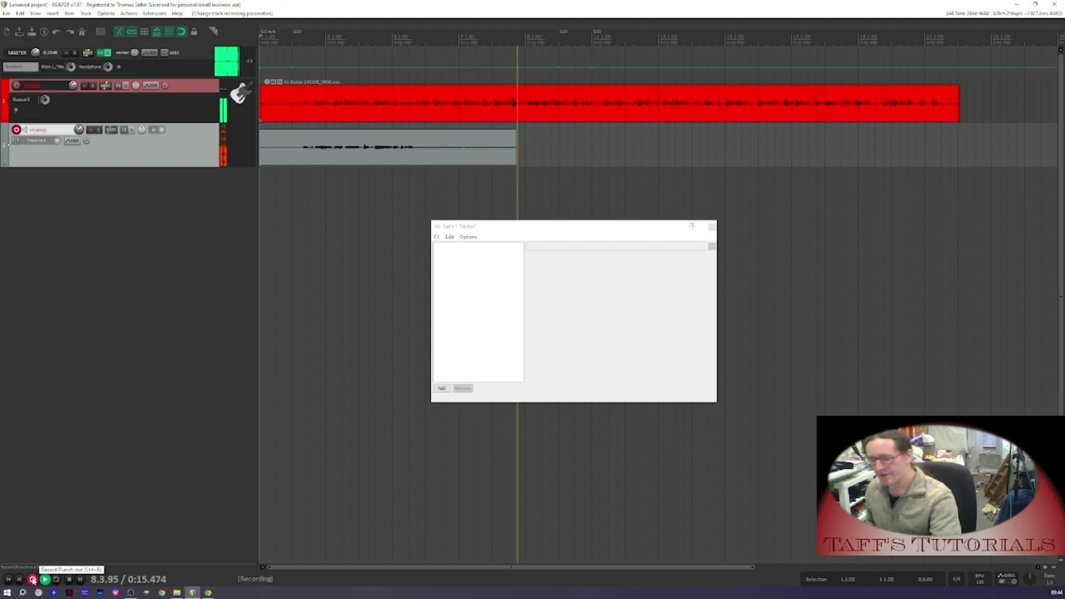
{"action": "left_click", "coordinate": [33, 579]}
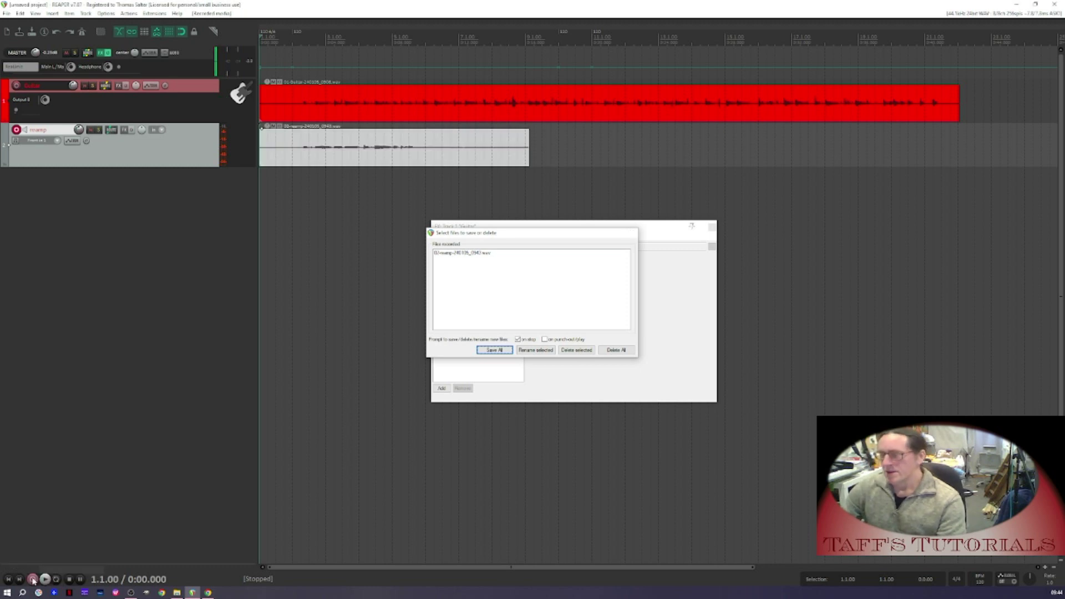
{"action": "key", "text": "Return"}
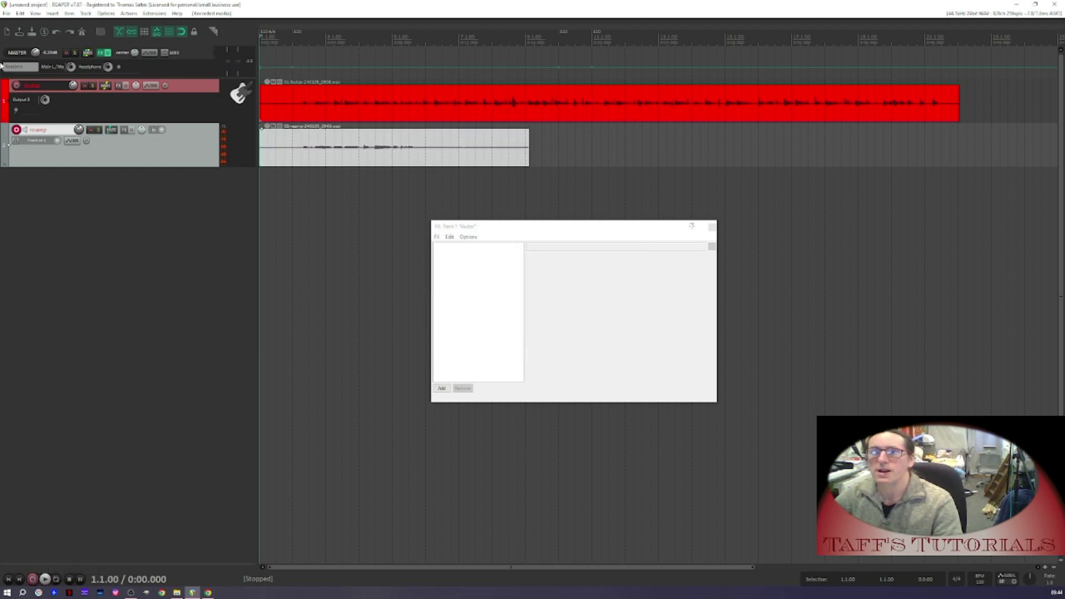
Disarm the Reamp track's recording and review the Guitar track's routing settings
{"action": "left_click", "coordinate": [16, 130]}
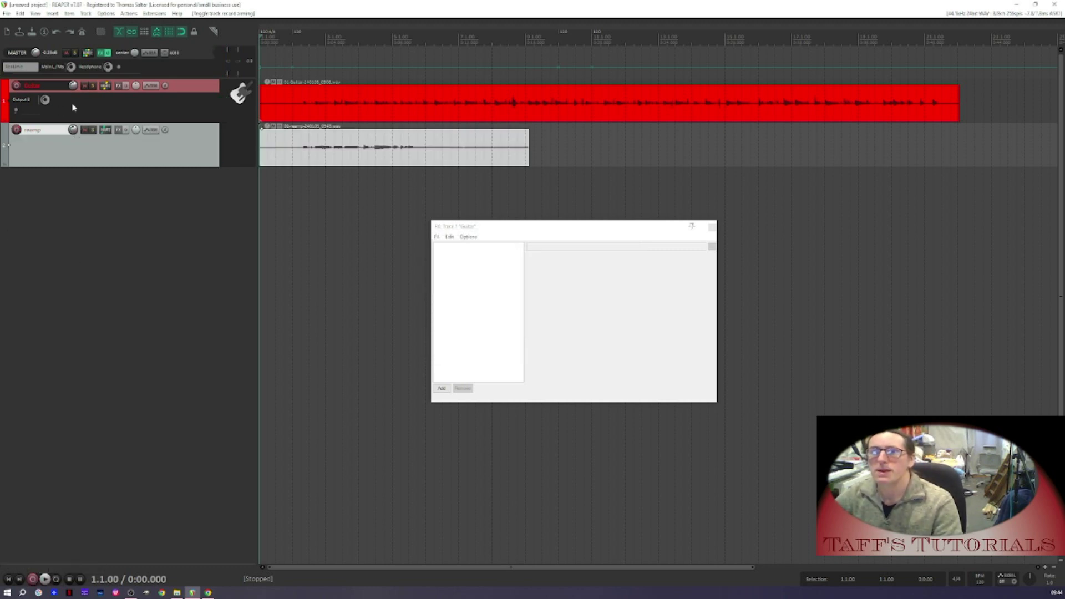
{"action": "left_click", "coordinate": [111, 86]}
{"action": "left_click", "coordinate": [378, 190]}
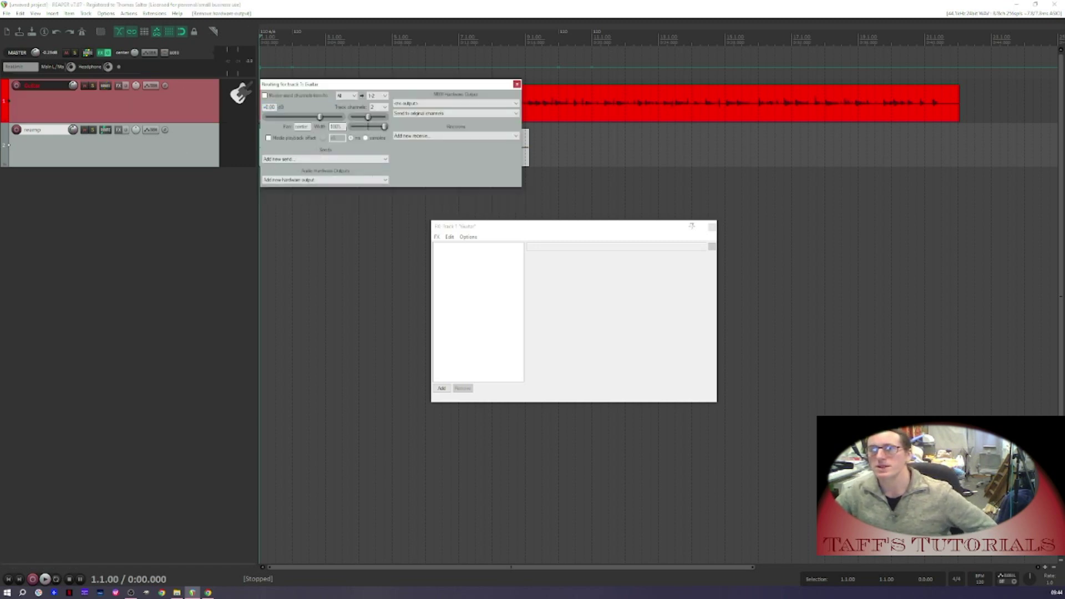
{"action": "left_click", "coordinate": [517, 84]}
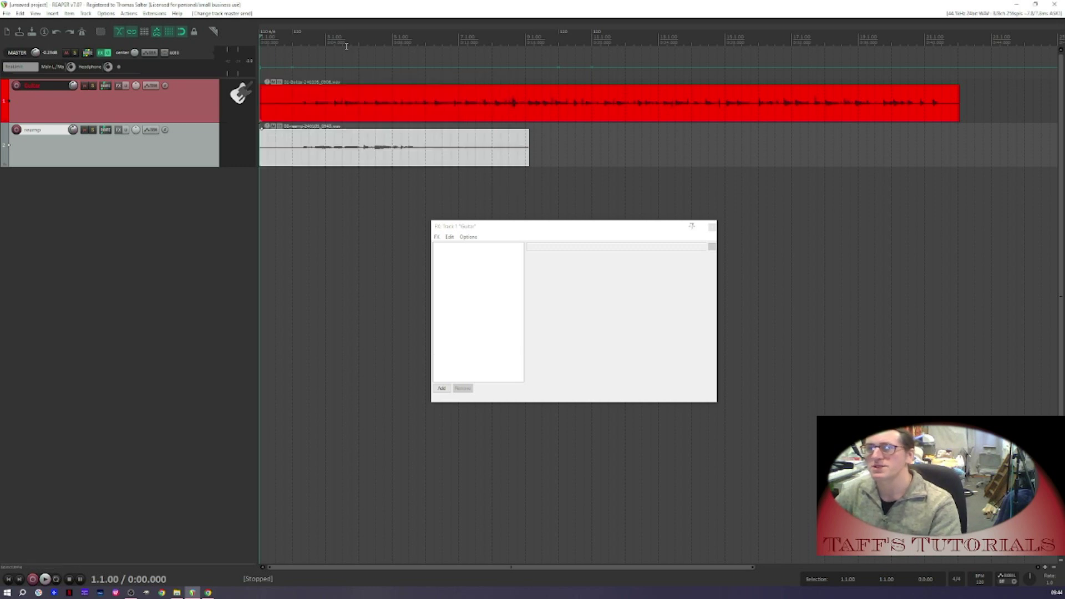
Play back the project from bar 2 to listen to the reamped recording
{"action": "left_click", "coordinate": [292, 50]}
{"action": "key", "text": "space"}
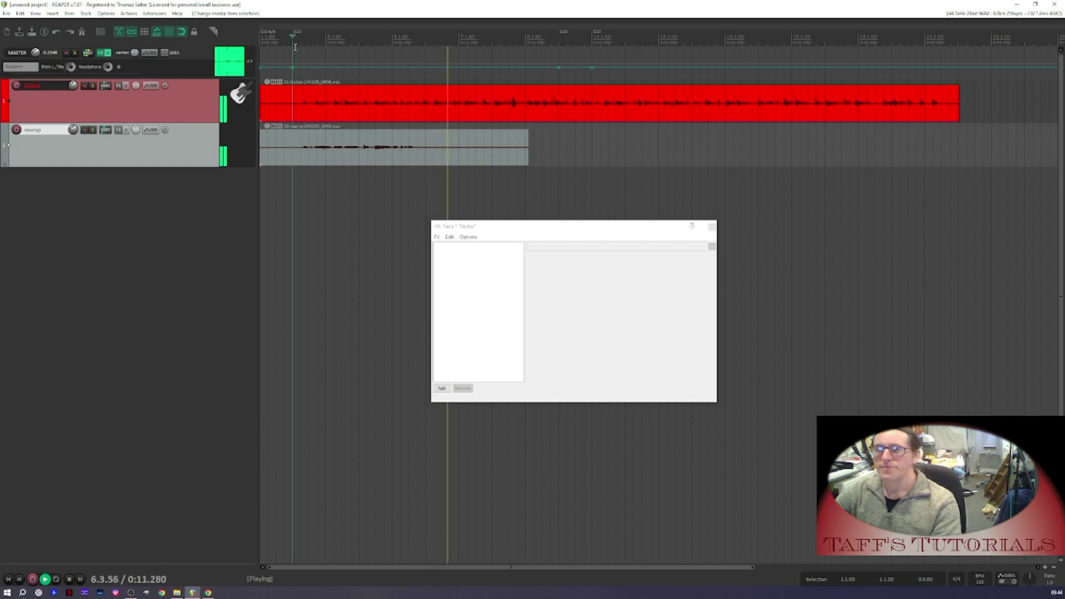
{"action": "key", "text": "space"}
Raise the Reamp track's volume and play it back from bar 2 to check the level
{"action": "left_click_drag", "start_coordinate": [136, 131], "coordinate": [157, 5]}
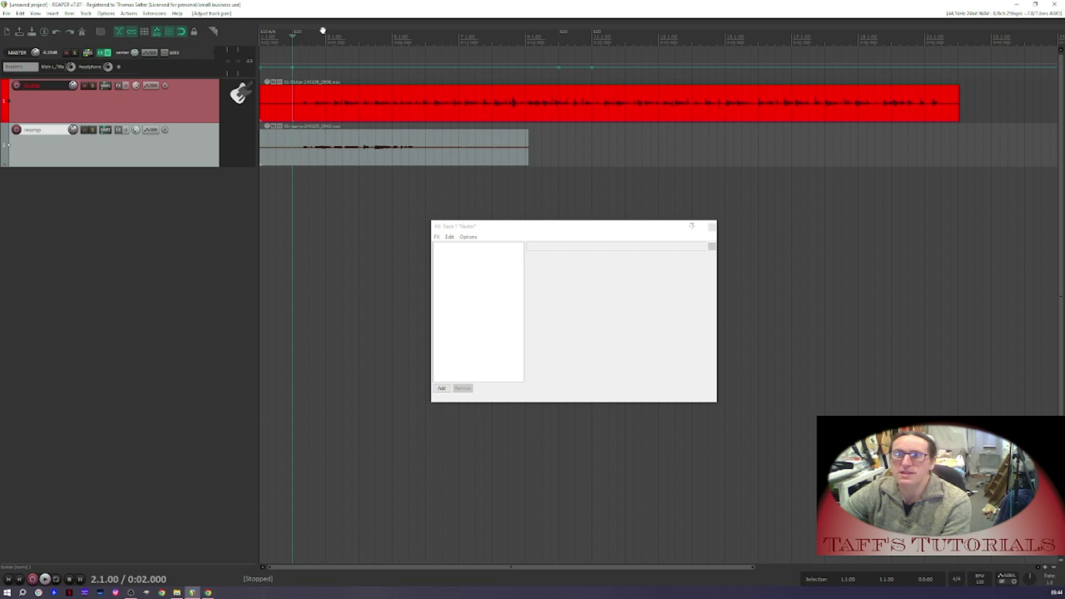
{"action": "key", "text": "space"}
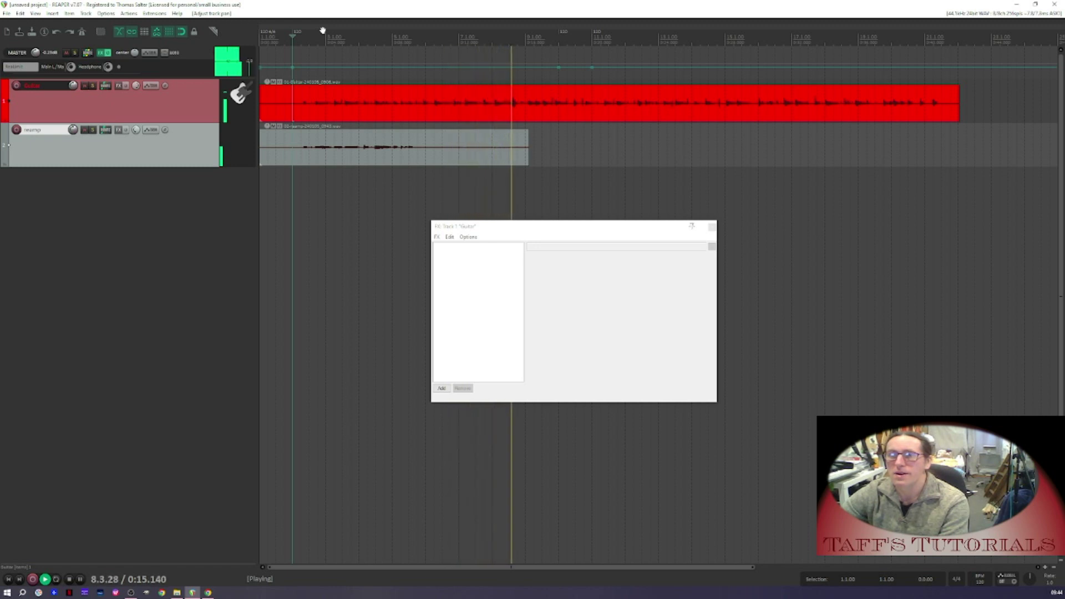
{"action": "key", "text": "space"}
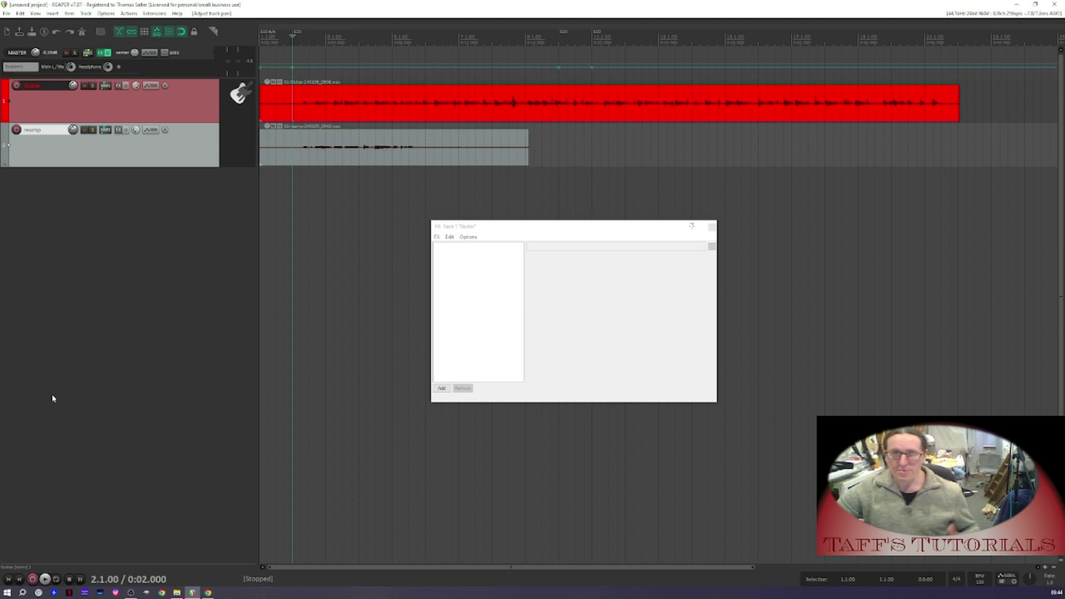